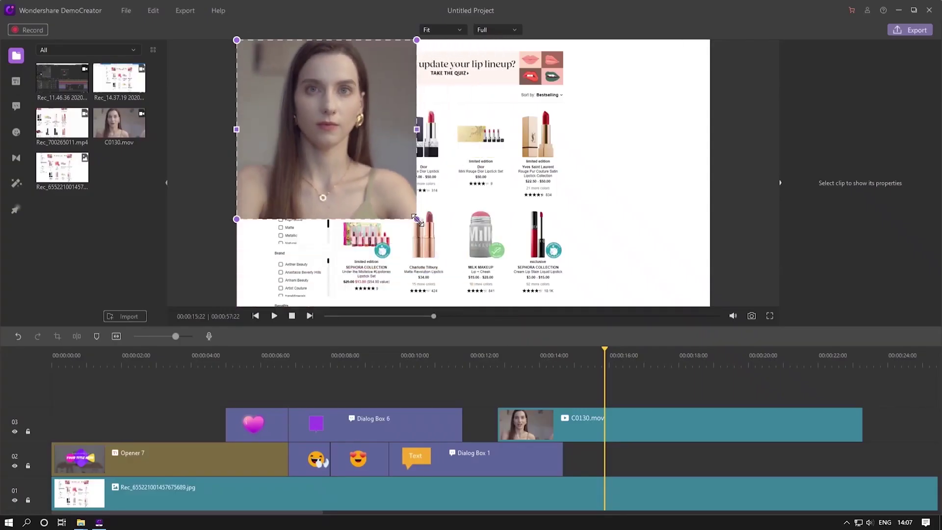
# Step: Shrink the webcam overlay and move it to the bottom-right of the preview
pyautogui.moveTo(417, 220); pyautogui.dragTo(669, 273)
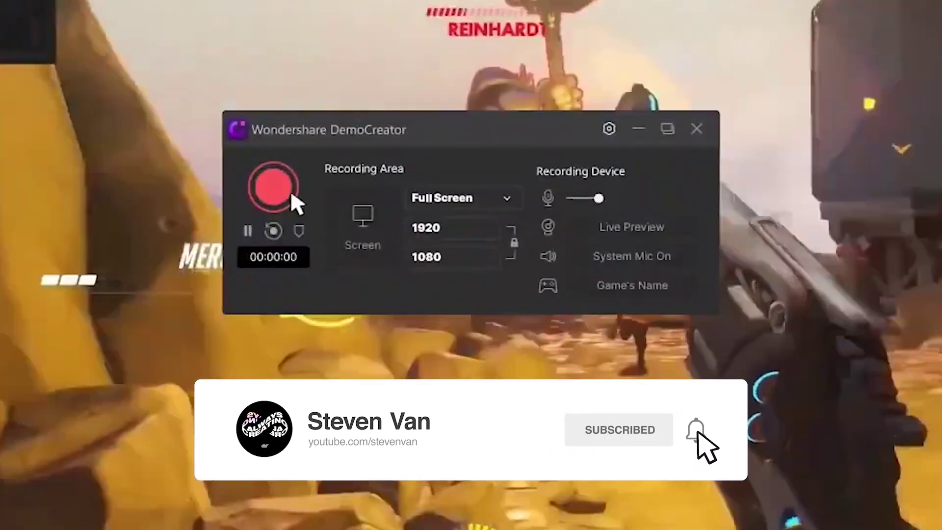
# Step: Start recording the game footage
pyautogui.click(273, 186)
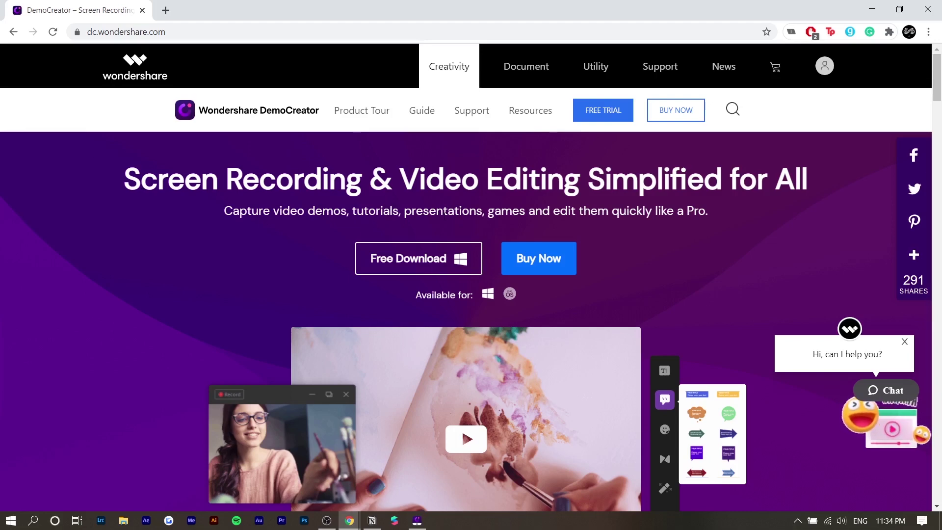
# Step: Highlight 'games', then 'presentations' in the subtitle, and go to the DemoCreator BUY NOW page
pyautogui.doubleClick(506, 211)
pyautogui.moveTo(483, 211); pyautogui.dragTo(411, 212)
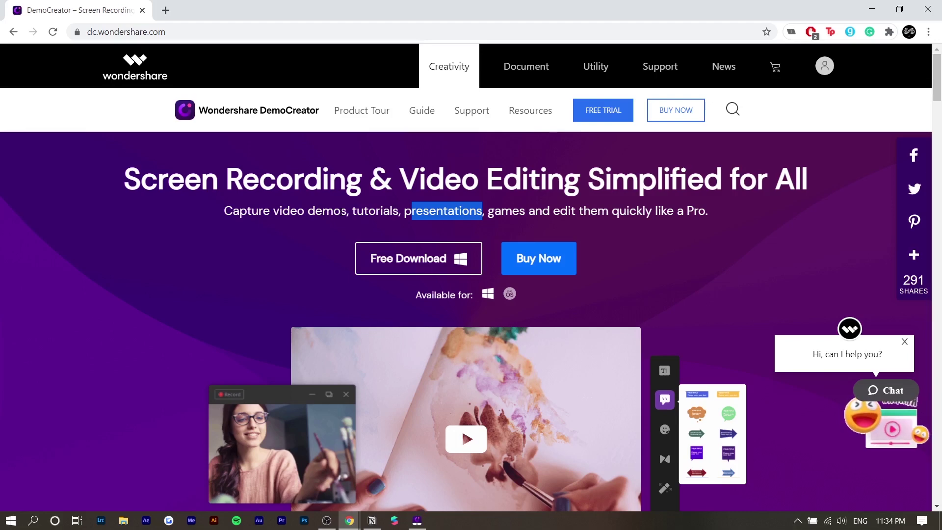
pyautogui.click(539, 258)
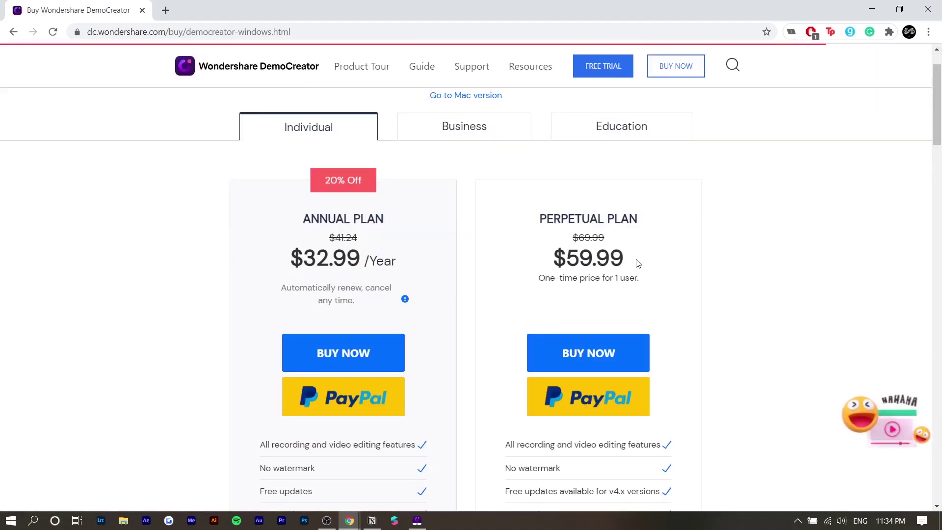
# Step: Highlight the $59.99 Perpetual Plan price on the purchase page
pyautogui.moveTo(626, 264); pyautogui.dragTo(560, 266)
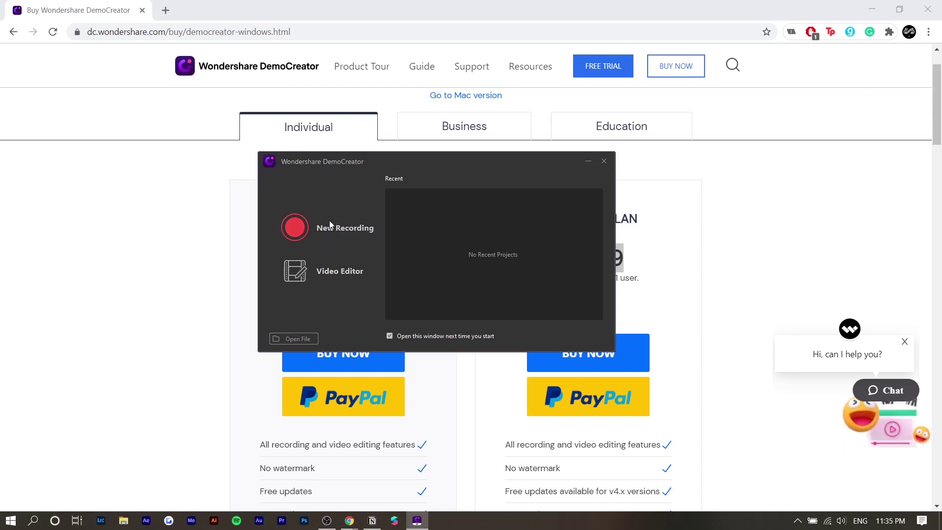
# Step: Set up a New Recording and start the full-screen 1920×1080 capture with F10
pyautogui.click(331, 238)
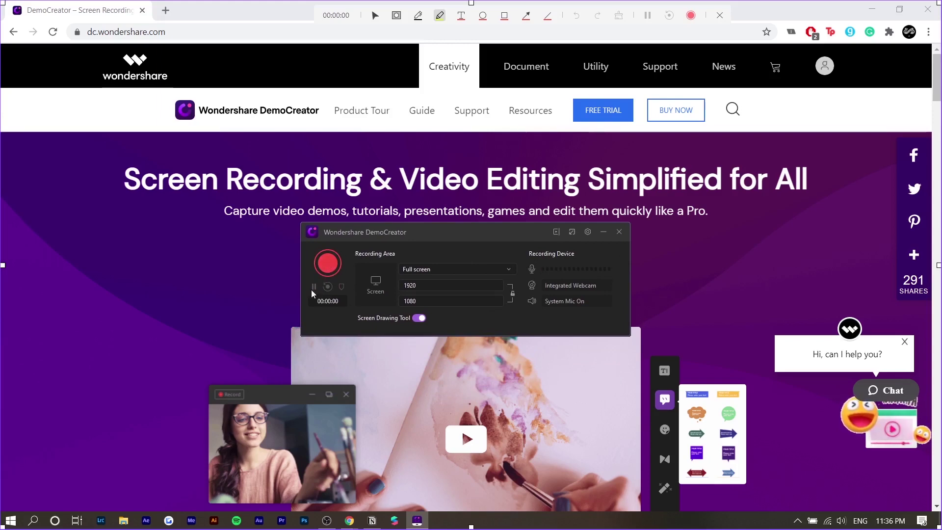
pyautogui.press('F10')
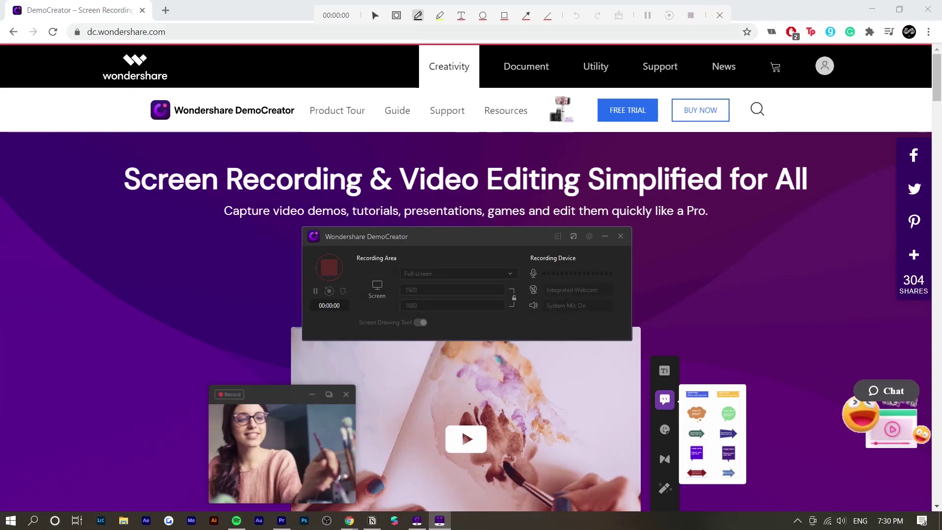
# Step: Circle the headline start with the yellow highlighter and draw a black pen arrow toward the subtitle
pyautogui.click(439, 15)
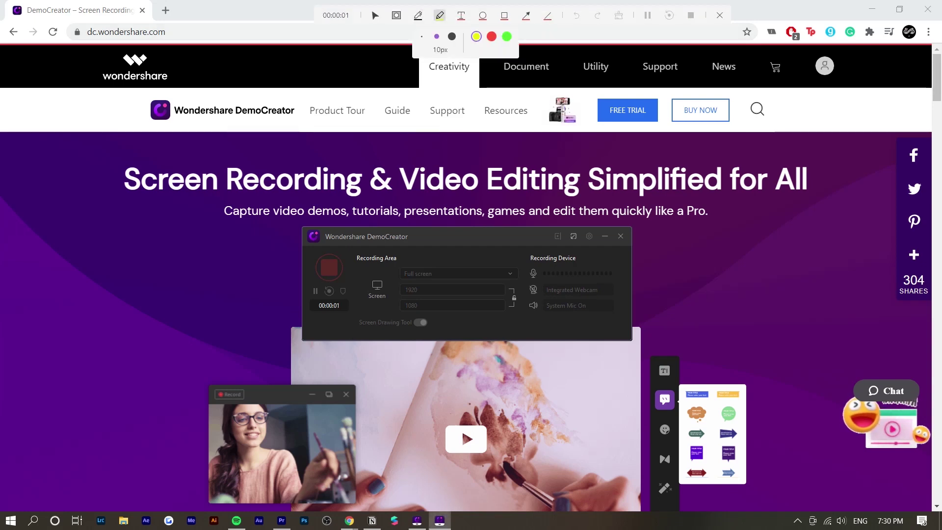
pyautogui.moveTo(203, 153)
pyautogui.mouseDown()
pyautogui.moveTo(92, 145)
pyautogui.moveTo(71, 185)
pyautogui.moveTo(177, 162)
pyautogui.moveTo(147, 126)
pyautogui.mouseUp()
pyautogui.click(418, 15)
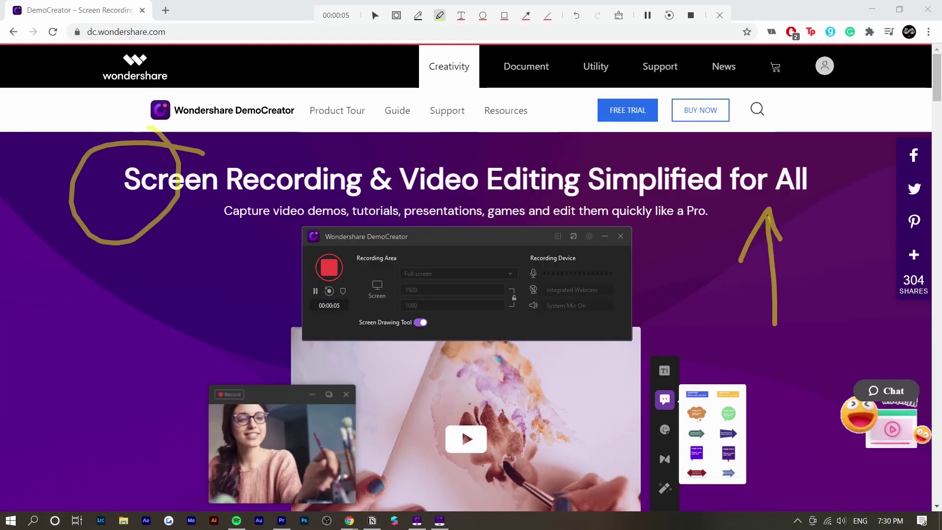
pyautogui.click(418, 15)
pyautogui.moveTo(225, 240); pyautogui.dragTo(171, 321)
pyautogui.moveTo(180, 240)
pyautogui.mouseDown()
pyautogui.moveTo(214, 229)
pyautogui.moveTo(256, 259)
pyautogui.mouseUp()
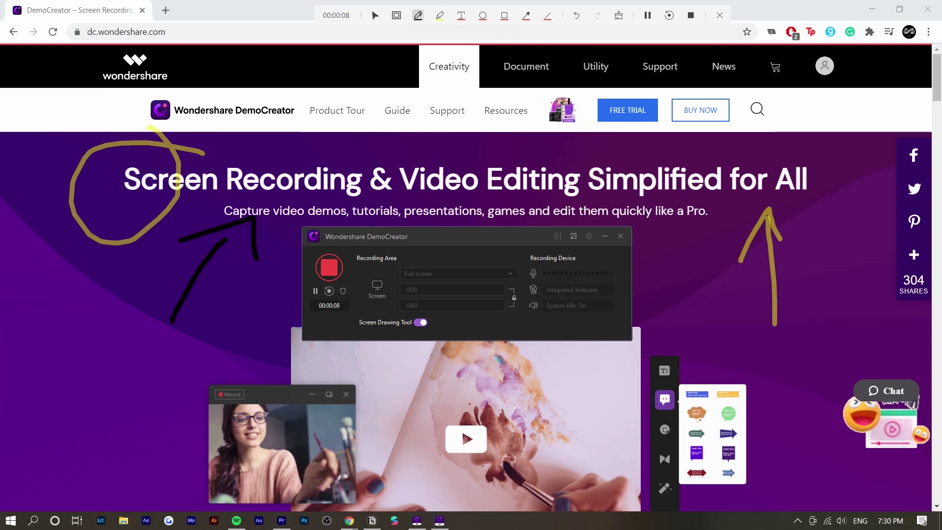
# Step: Draw a curved black arrow and a loop around the video thumbnail, then undo the pen strokes
pyautogui.moveTo(100, 268)
pyautogui.mouseDown()
pyautogui.moveTo(180, 386)
pyautogui.moveTo(195, 384)
pyautogui.mouseUp()
pyautogui.moveTo(182, 353)
pyautogui.mouseDown()
pyautogui.moveTo(202, 373)
pyautogui.moveTo(157, 411)
pyautogui.mouseUp()
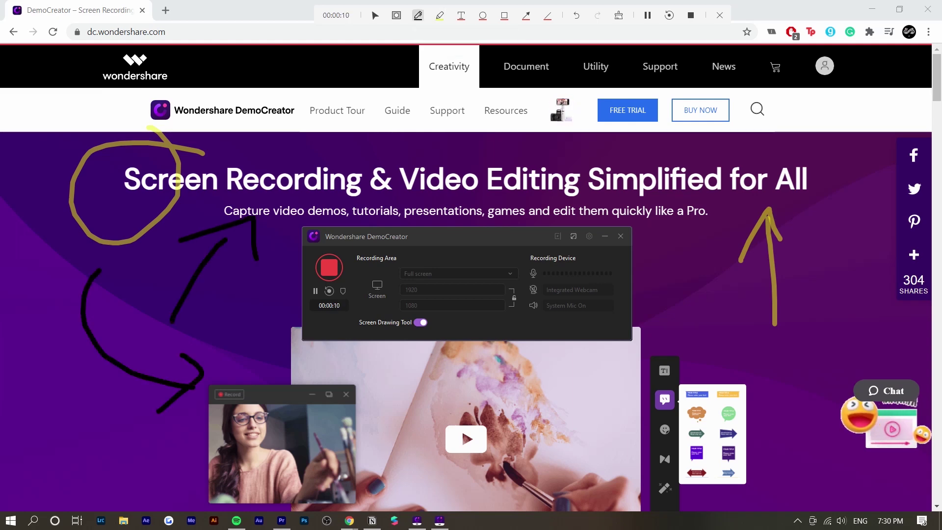
pyautogui.moveTo(758, 340); pyautogui.dragTo(668, 508)
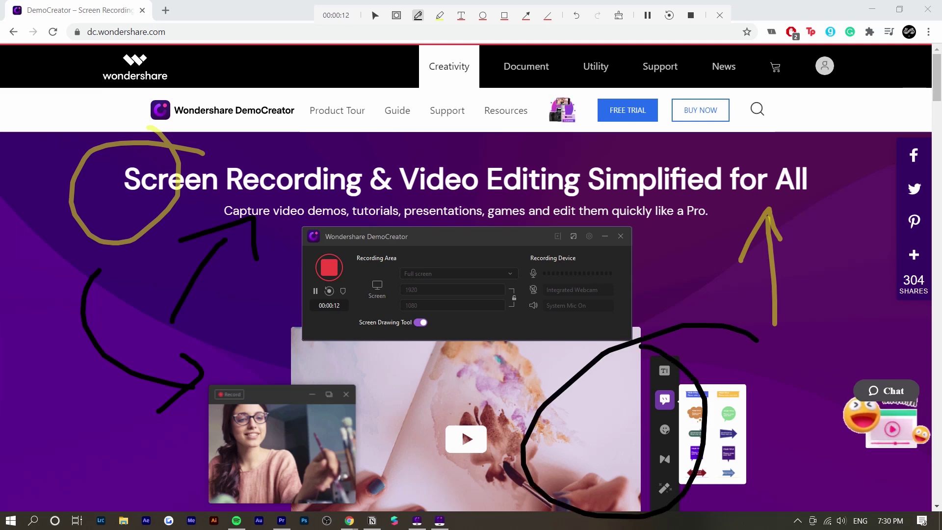
pyautogui.hotkey('ctrl', 'z')
pyautogui.hotkey('ctrl', 'z')
pyautogui.hotkey('ctrl', 'z')
pyautogui.hotkey('ctrl', 'z')
pyautogui.hotkey('ctrl', 'z')
pyautogui.hotkey('ctrl', 'z')
pyautogui.hotkey('ctrl', 'z')
pyautogui.hotkey('ctrl', 'z')
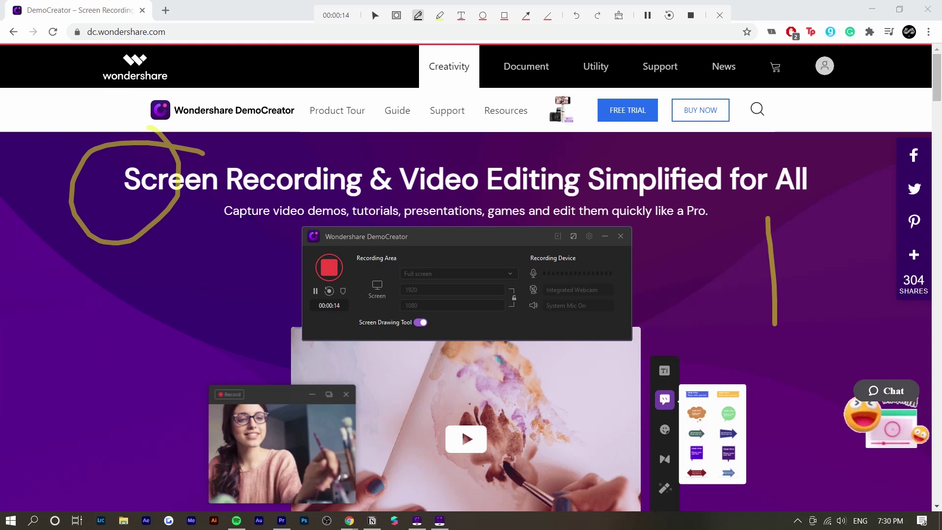
pyautogui.hotkey('ctrl', 'z')
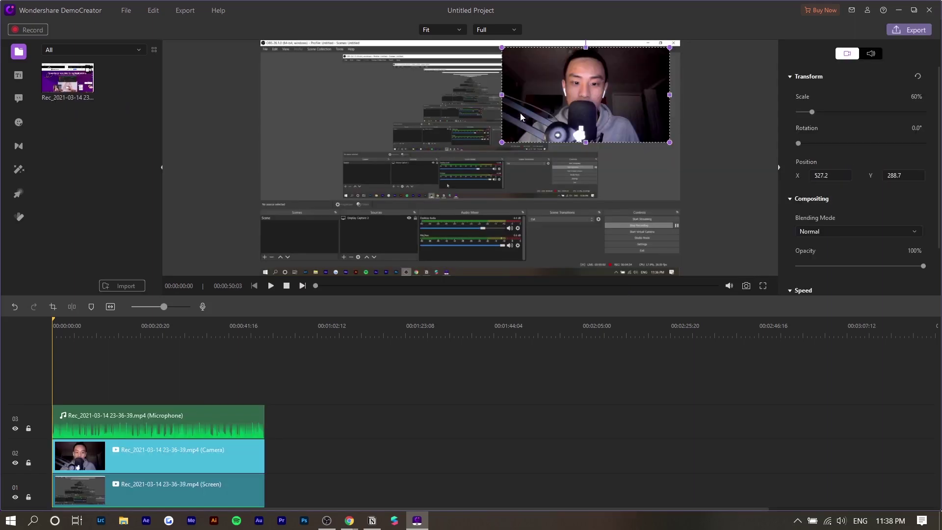
# Step: Scale the camera overlay to 38% and drag it into the preview's bottom-right corner
pyautogui.moveTo(521, 117); pyautogui.dragTo(577, 88)
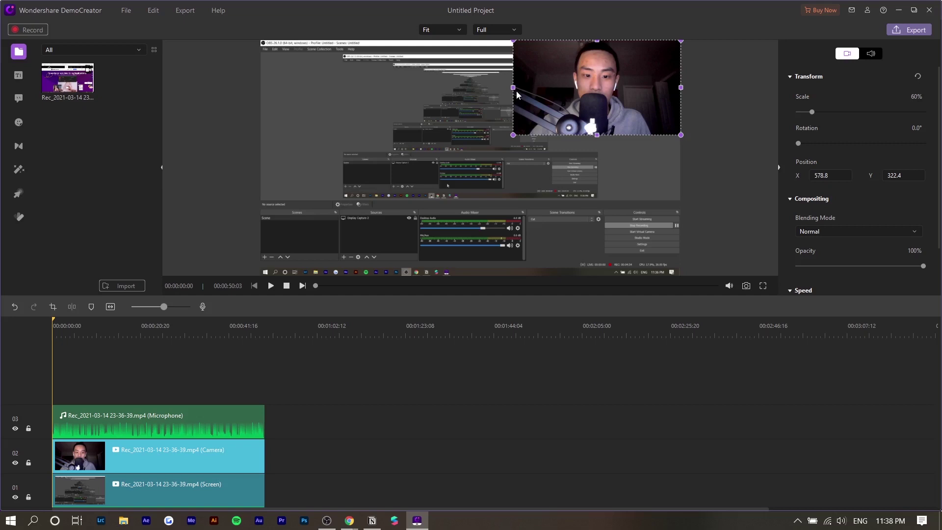
pyautogui.moveTo(513, 135); pyautogui.dragTo(575, 99)
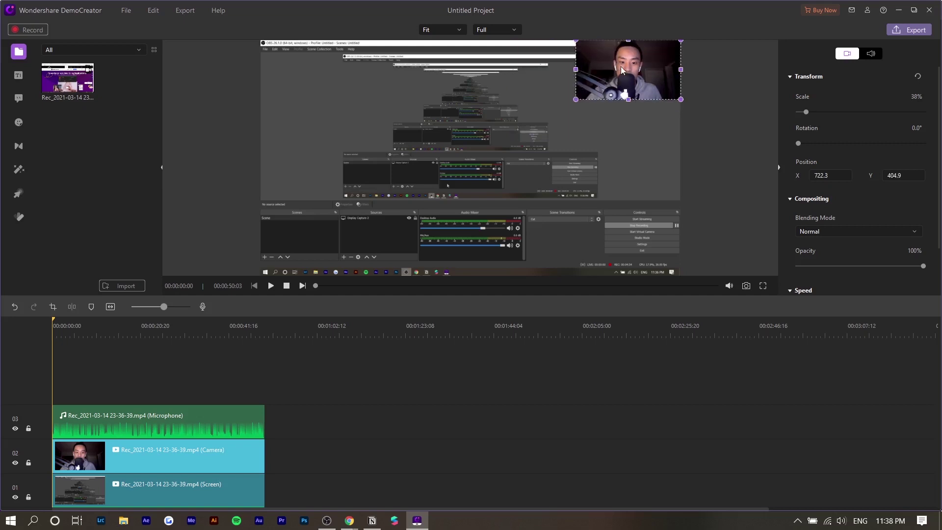
pyautogui.moveTo(626, 66); pyautogui.dragTo(608, 72)
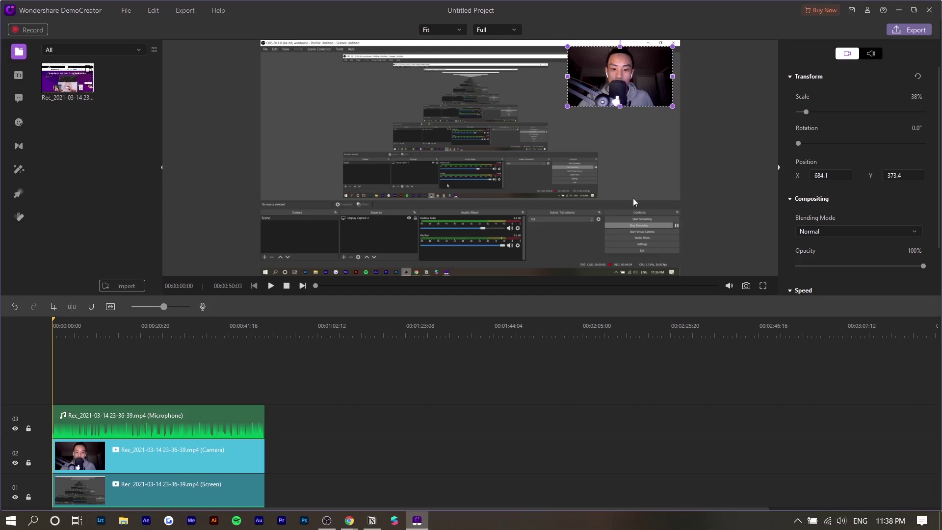
pyautogui.moveTo(639, 83); pyautogui.dragTo(635, 243)
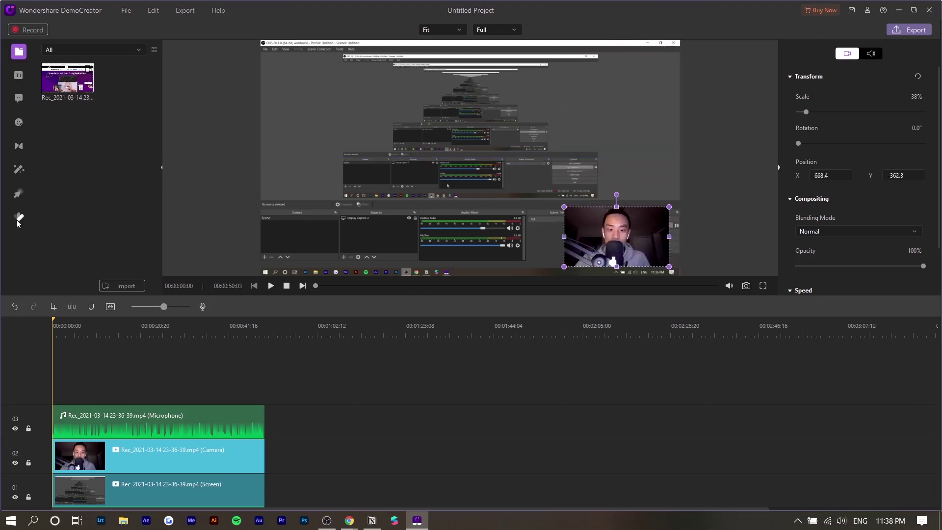
# Step: Apply the Cursor Highlight effect to the recording and preview it
pyautogui.click(17, 196)
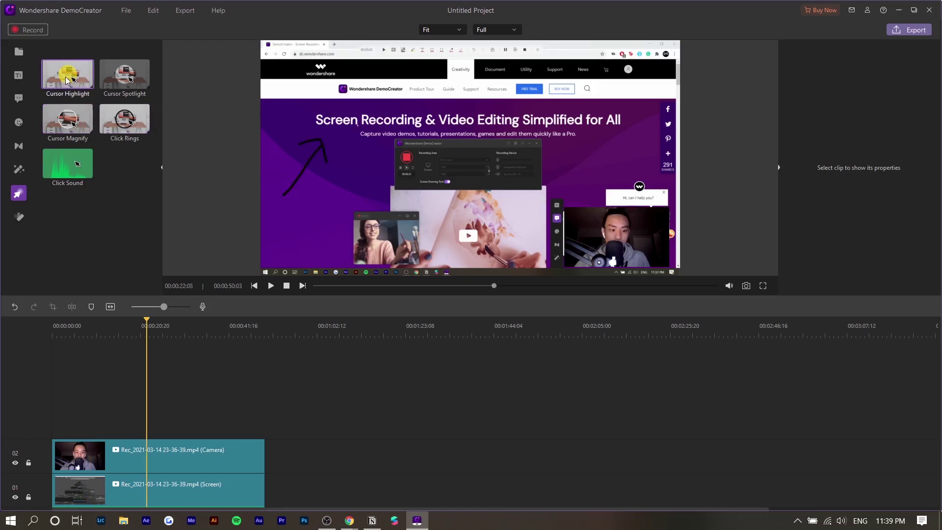
pyautogui.moveTo(69, 81); pyautogui.dragTo(168, 486)
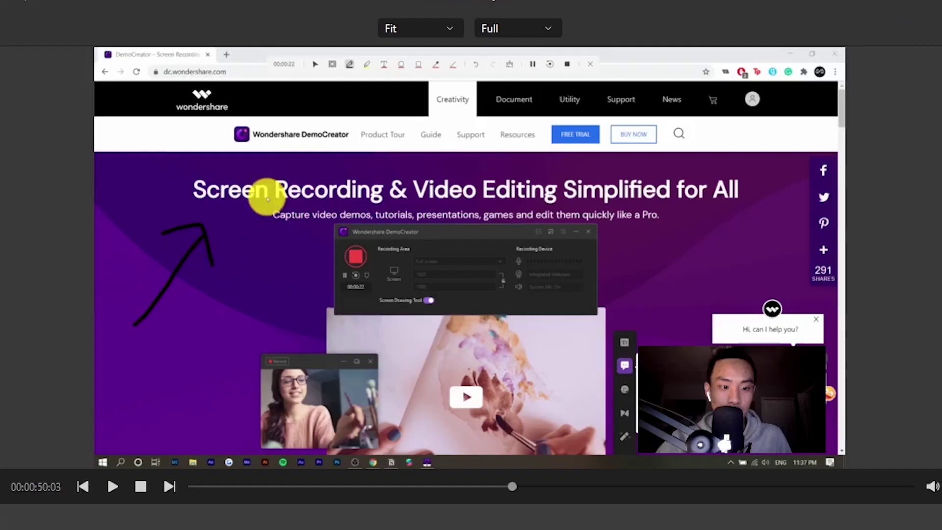
pyautogui.press('space')
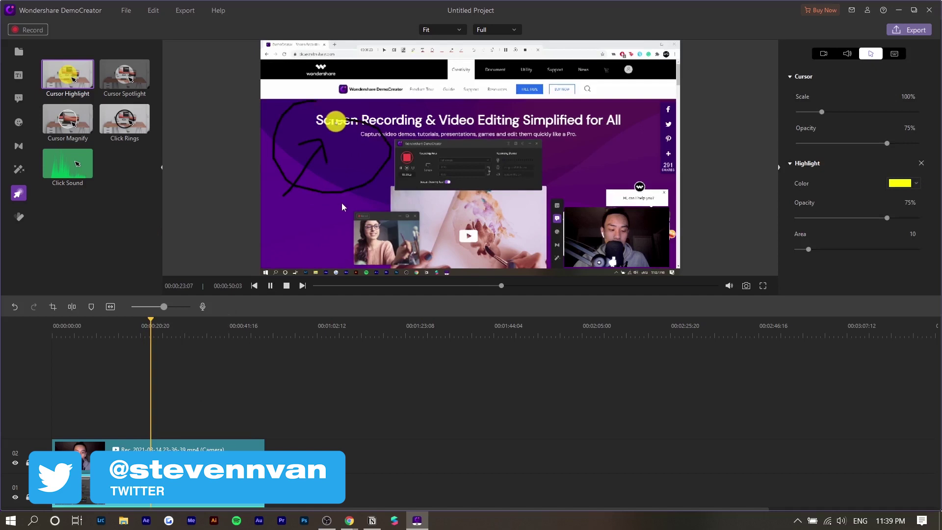
pyautogui.press('space')
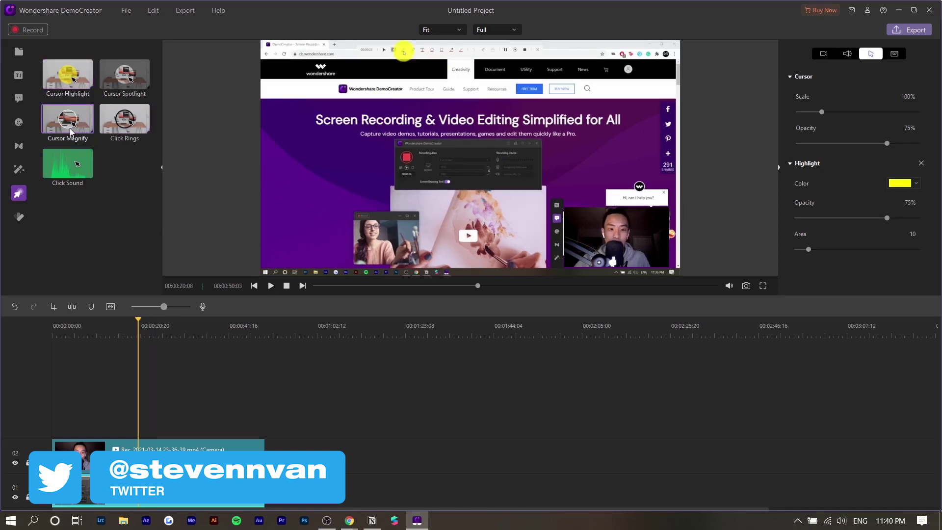
# Step: Apply Cursor Magnify to the Screen clip, preview it, then show the title templates
pyautogui.moveTo(70, 130); pyautogui.dragTo(191, 490)
pyautogui.press('space')
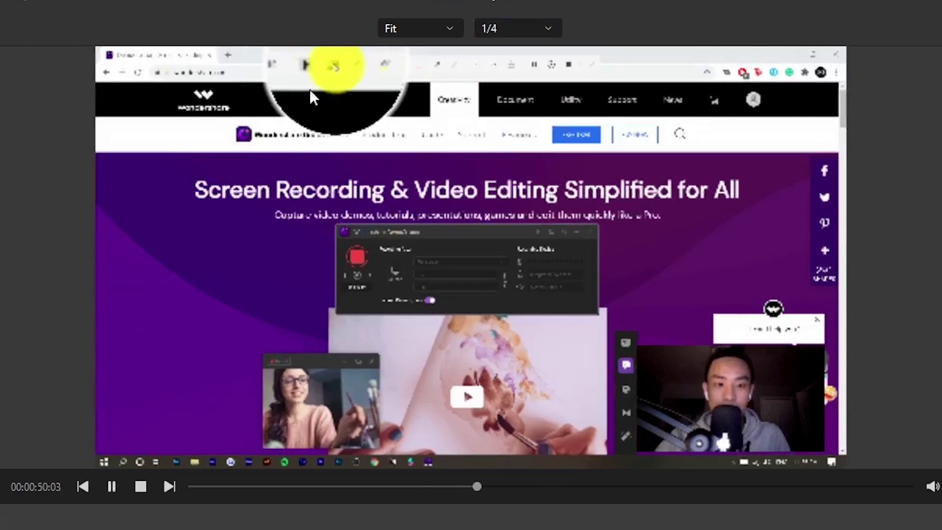
pyautogui.press('space')
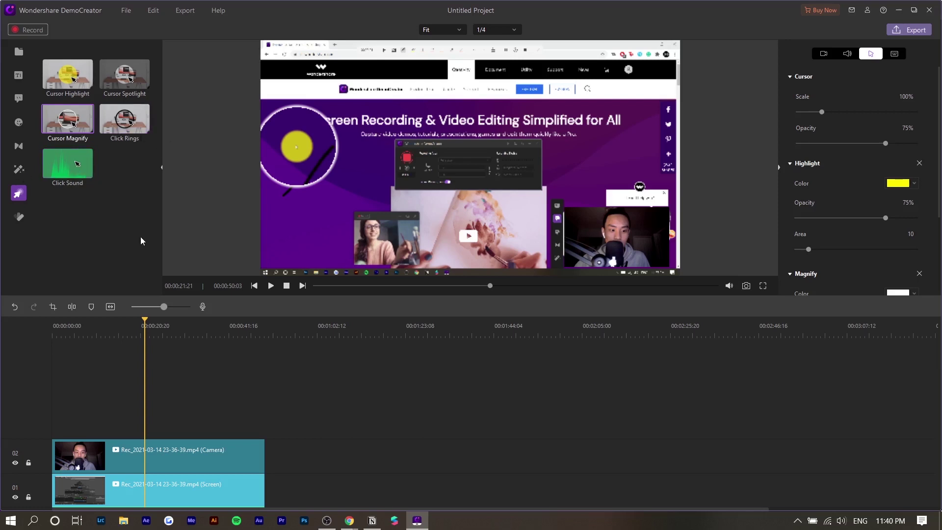
pyautogui.click(19, 75)
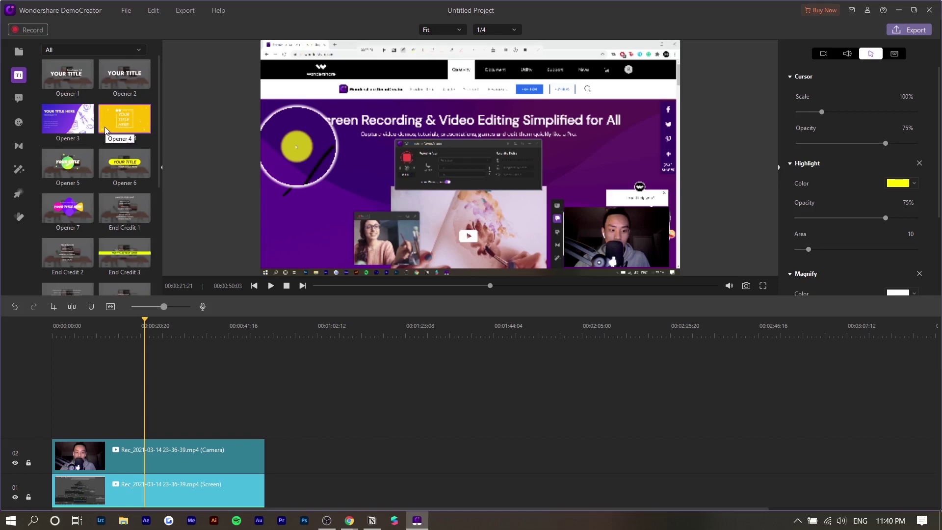
# Step: Place the Opener 3 title at the start of the timeline
pyautogui.scroll(-2, 118, 160)
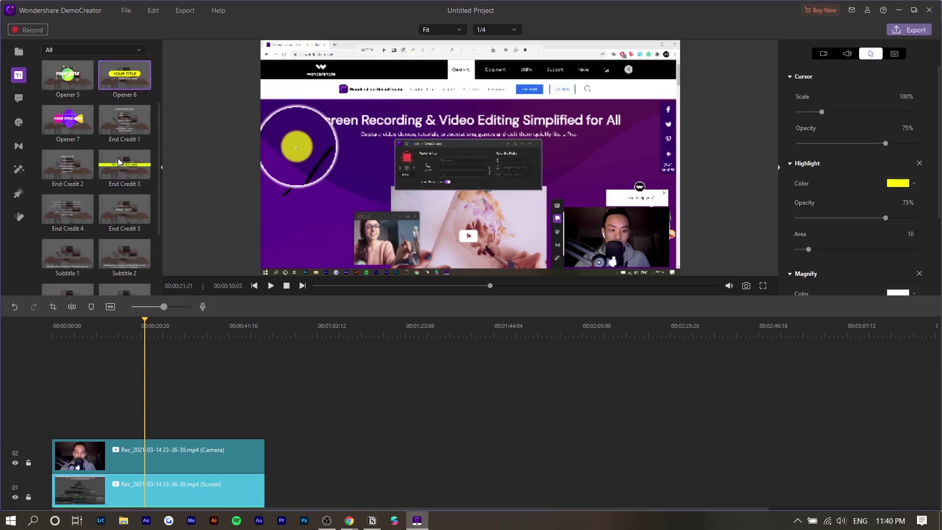
pyautogui.scroll(2, 118, 158)
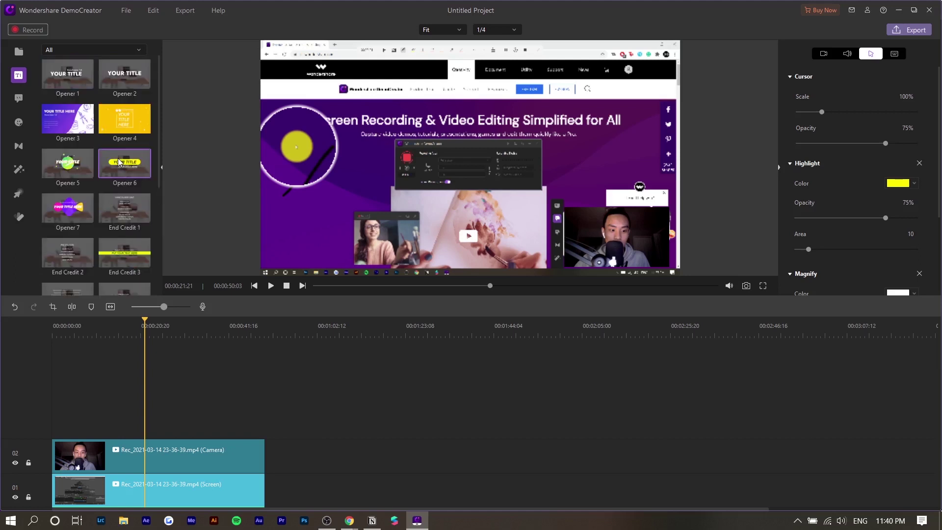
pyautogui.scroll(-2, 84, 167)
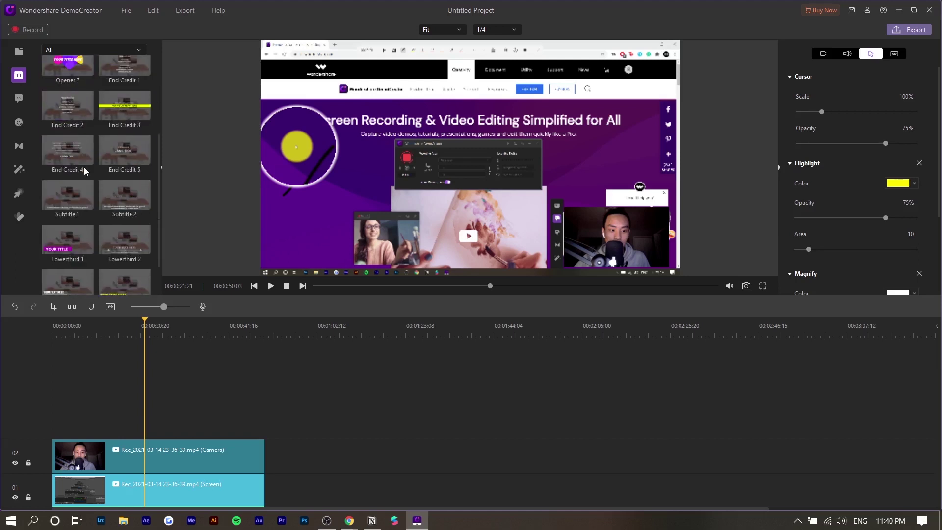
pyautogui.scroll(2, 84, 167)
pyautogui.moveTo(88, 126); pyautogui.dragTo(54, 411)
pyautogui.click(55, 327)
# Step: Replace the title text with 'HOW TO EDIT' and 'VIDEOS' on two lines
pyautogui.click(382, 86)
pyautogui.doubleClick(381, 86)
pyautogui.moveTo(519, 88); pyautogui.dragTo(323, 77)
pyautogui.write('STEVEN VAN')
pyautogui.hotkey('ctrl', 'a')
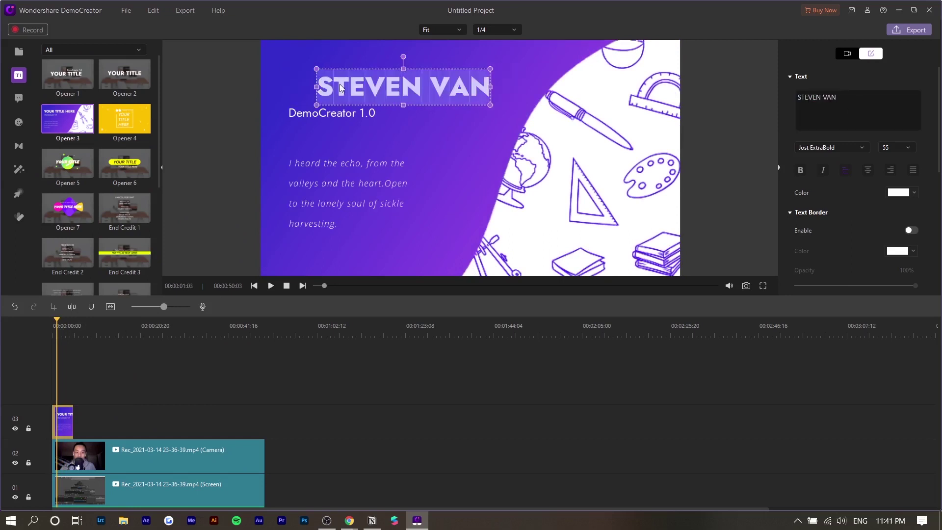
pyautogui.click(869, 128)
pyautogui.hotkey('ctrl', 'a')
pyautogui.write('HO')
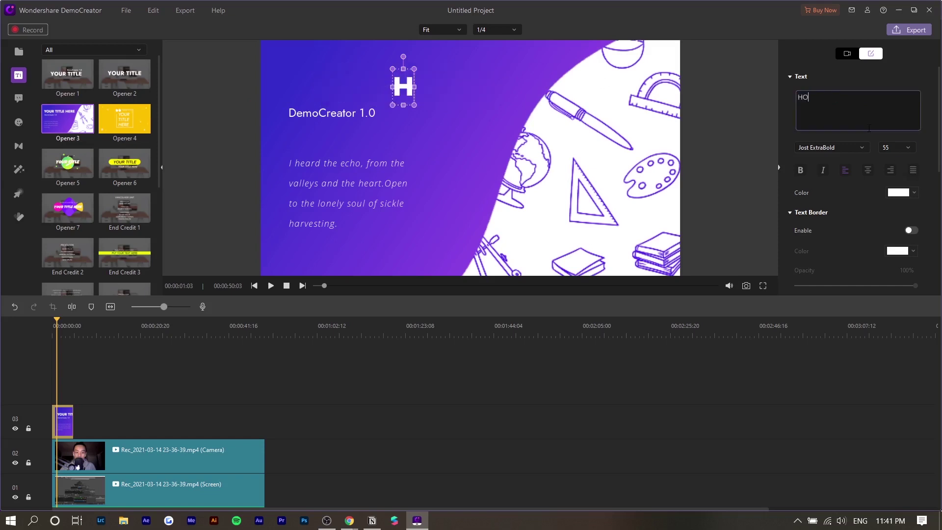
pyautogui.write('W TO EDIT')
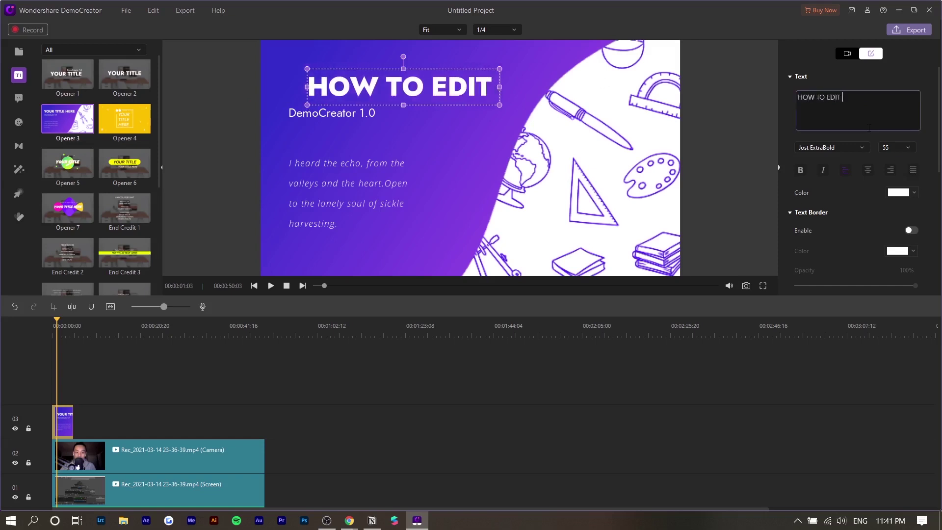
pyautogui.press('Return')
pyautogui.write('VIDEOS')
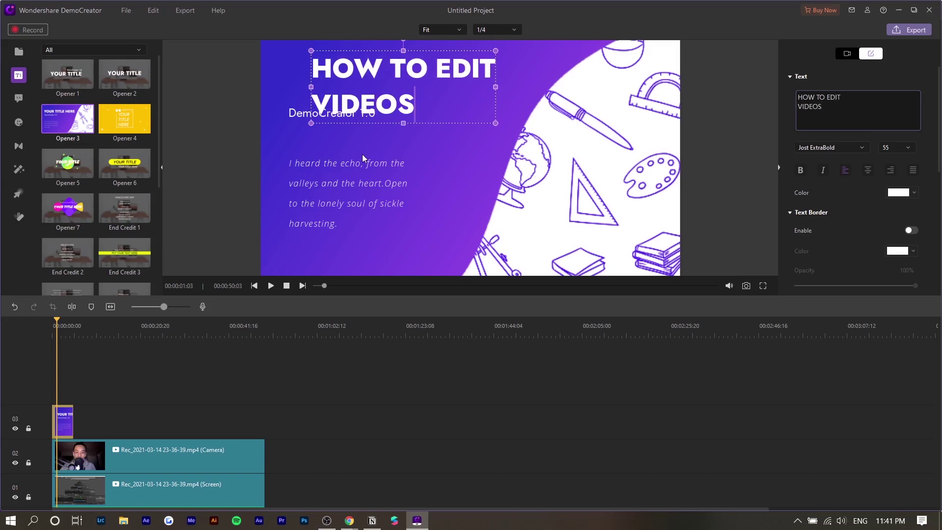
# Step: Move the DemoCreator 1.0 subtitle lower and shift the title left and down
pyautogui.click(309, 120)
pyautogui.moveTo(300, 118); pyautogui.dragTo(301, 149)
pyautogui.click(336, 101)
pyautogui.moveTo(336, 102); pyautogui.dragTo(314, 108)
pyautogui.click(339, 396)
# Step: Browse the arrow and sketch annotations, then the animated effect stickers
pyautogui.click(19, 98)
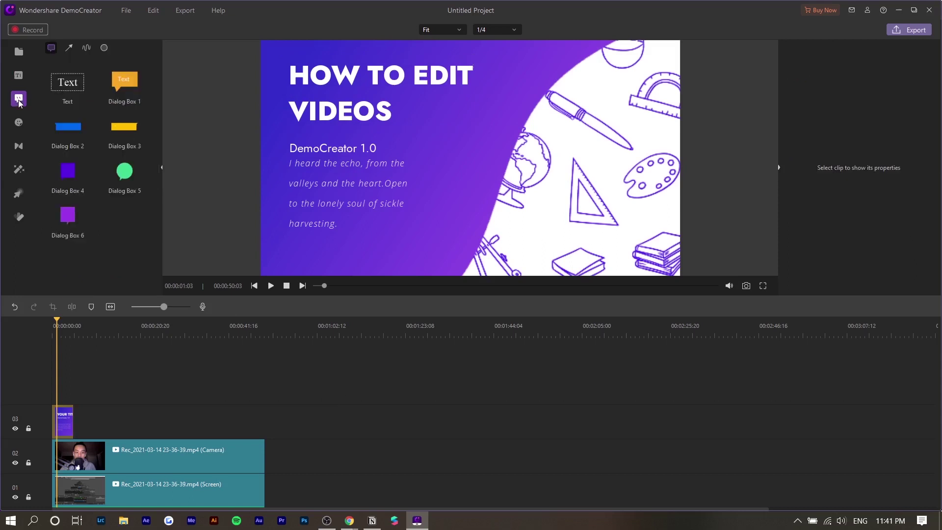
pyautogui.click(68, 48)
pyautogui.click(86, 47)
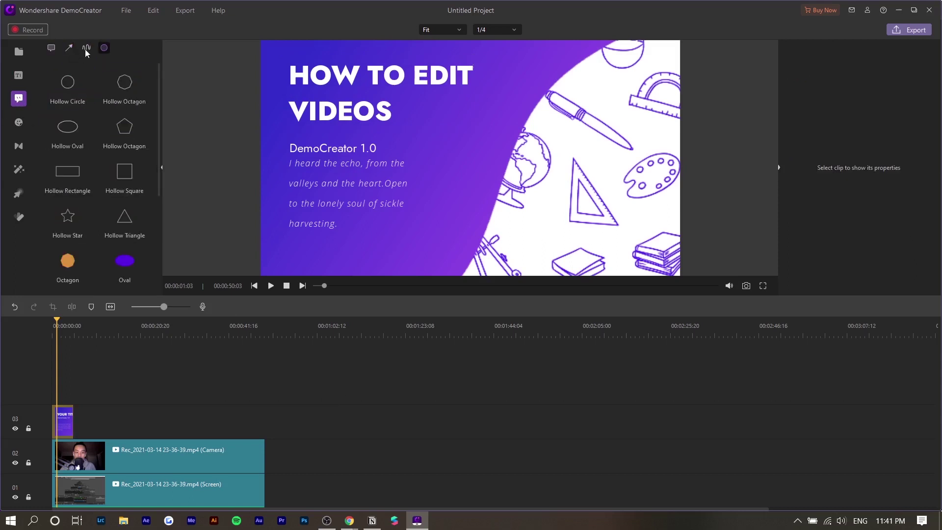
pyautogui.click(19, 123)
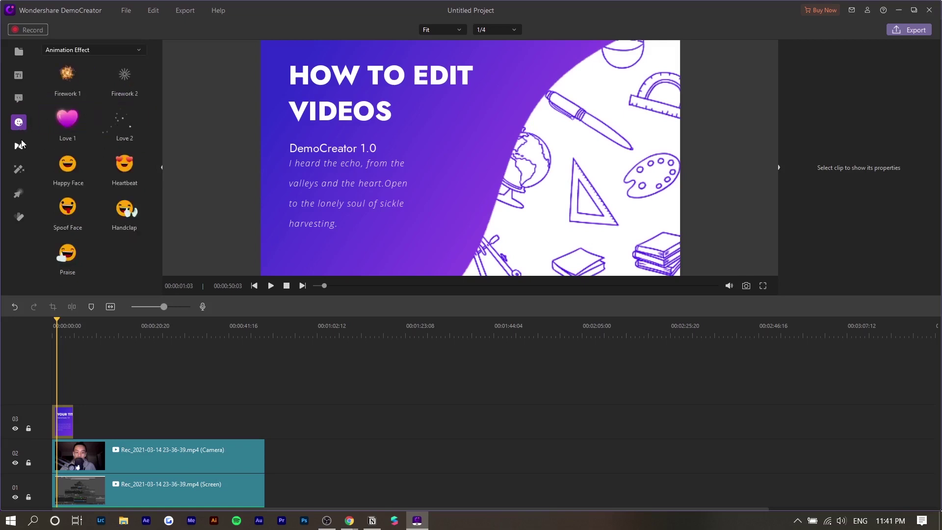
pyautogui.scroll(-5, 54, 137)
# Step: Browse the effects and transitions libraries, jump to about 00:00:23, and show the Christmas 2020 templates
pyautogui.click(18, 163)
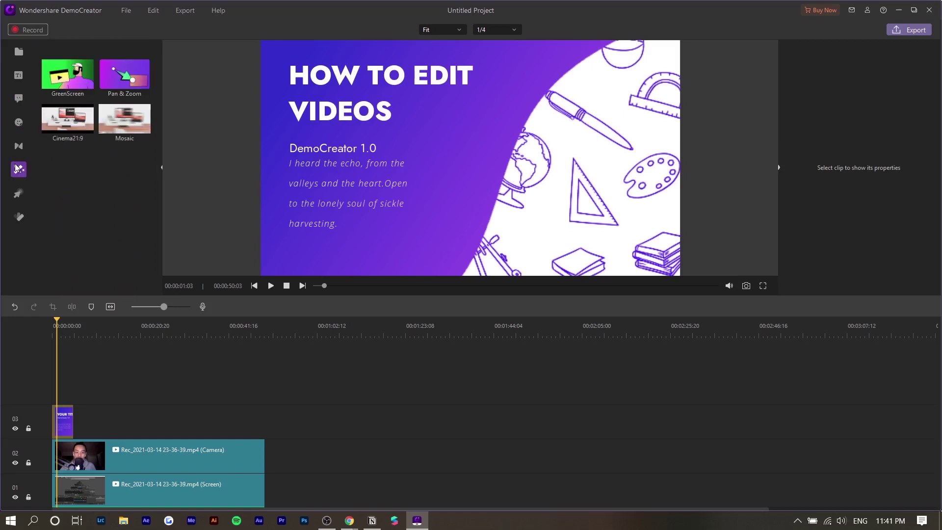
pyautogui.click(19, 145)
pyautogui.scroll(-3, 78, 165)
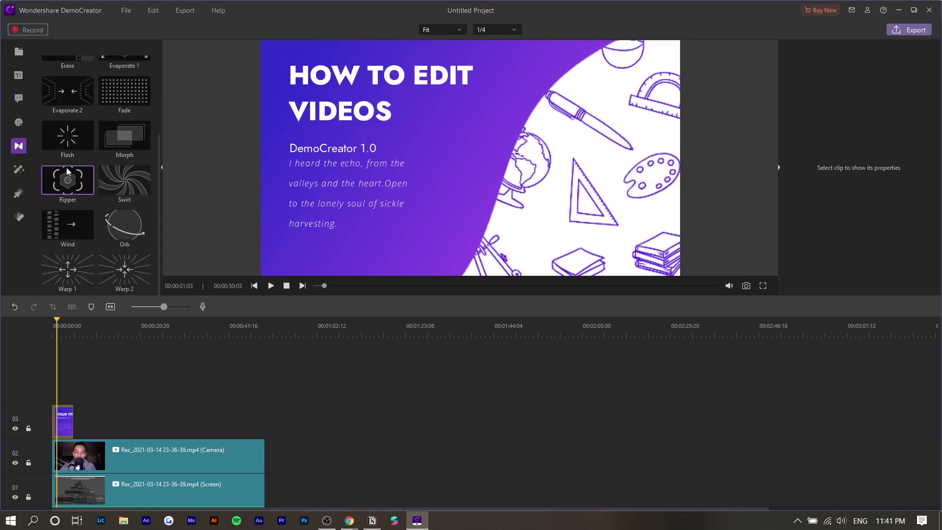
pyautogui.click(19, 169)
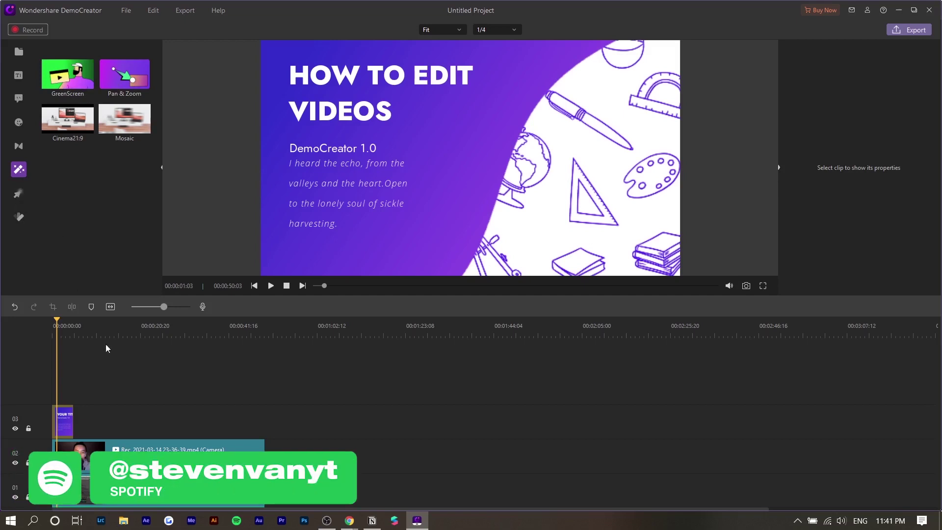
pyautogui.click(151, 334)
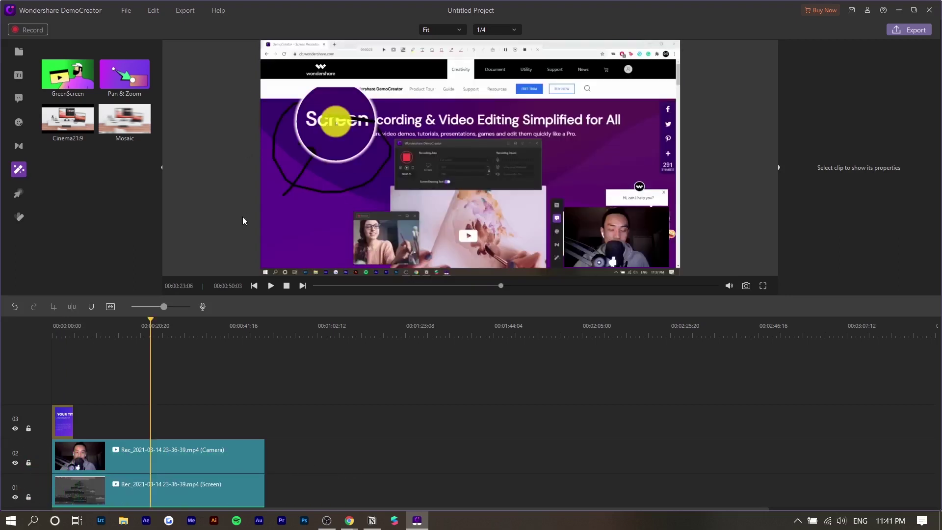
pyautogui.click(18, 216)
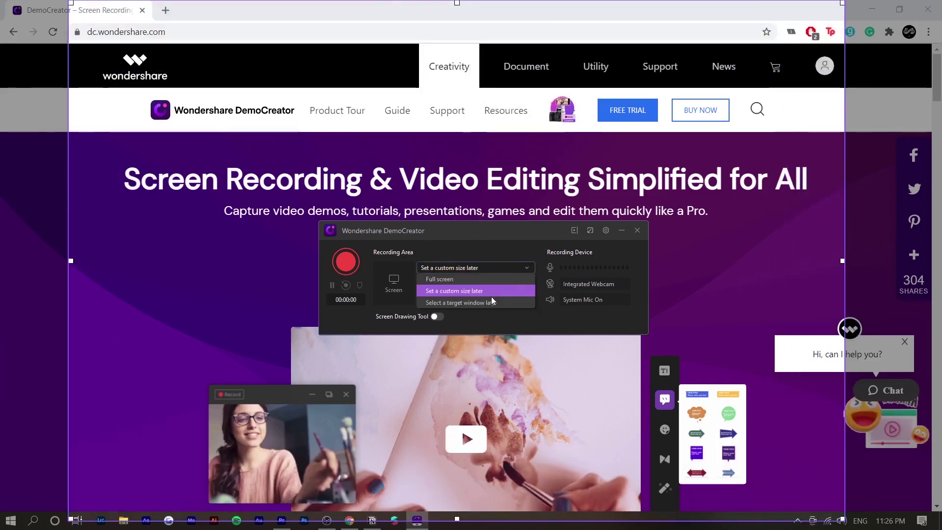
# Step: Choose Full screen in the Recording Area dropdown for a 1920×1080 capture
pyautogui.click(490, 301)
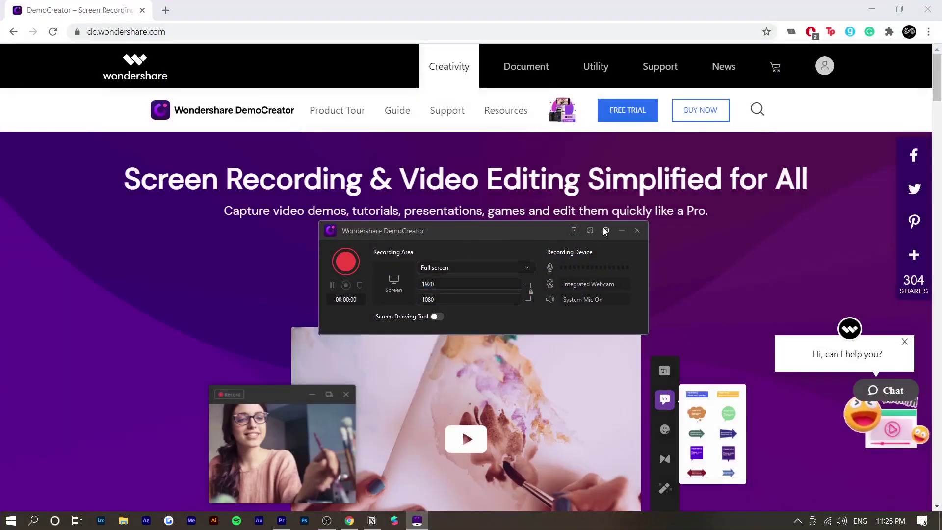
# Step: Keep full screen as the capture area and set the screen frame rate to 120 fps
pyautogui.click(606, 231)
pyautogui.click(525, 218)
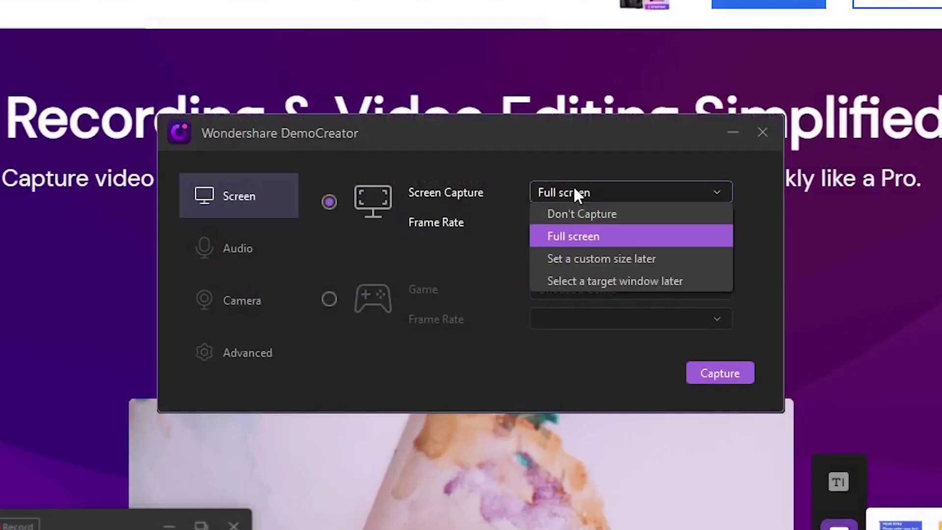
pyautogui.click(574, 192)
pyautogui.click(576, 221)
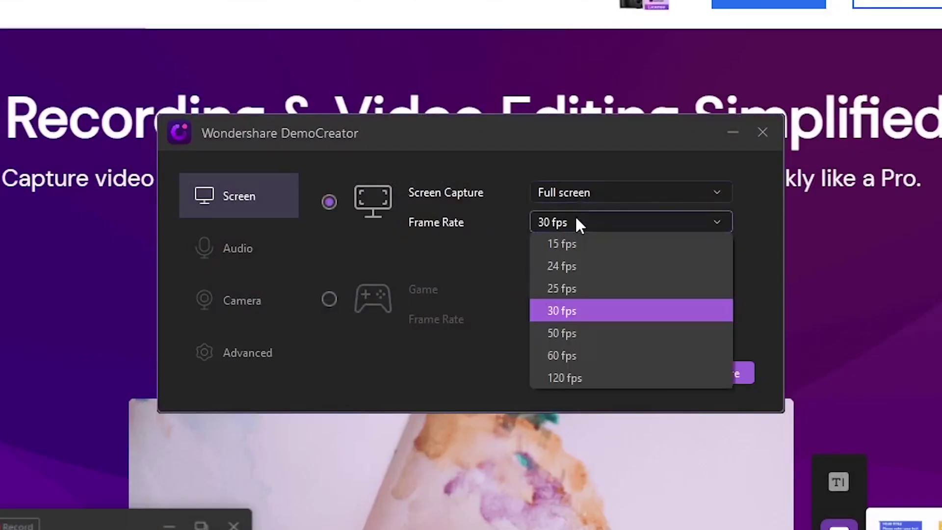
pyautogui.click(581, 244)
pyautogui.click(580, 225)
pyautogui.click(576, 380)
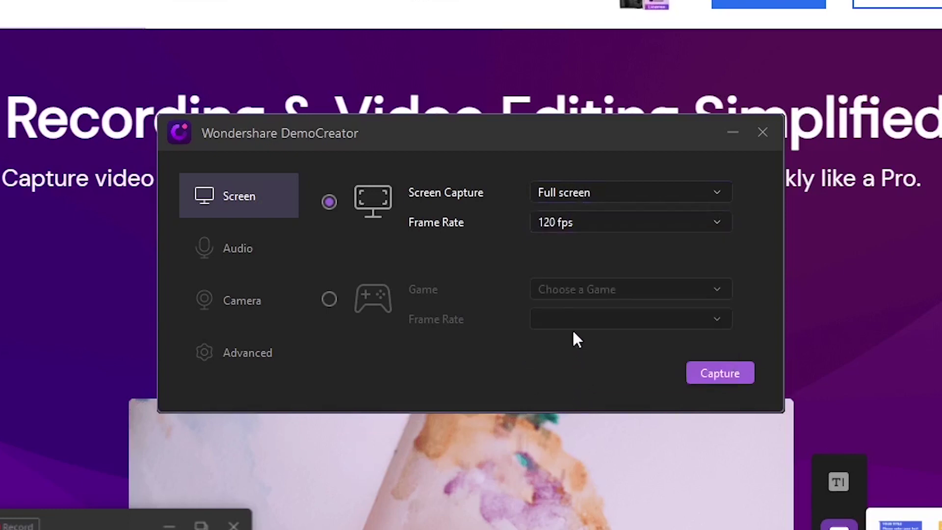
pyautogui.click(583, 224)
pyautogui.click(583, 224)
# Step: Switch to game capture with explorer as the game, then open its frame rate choices
pyautogui.click(329, 299)
pyautogui.click(592, 290)
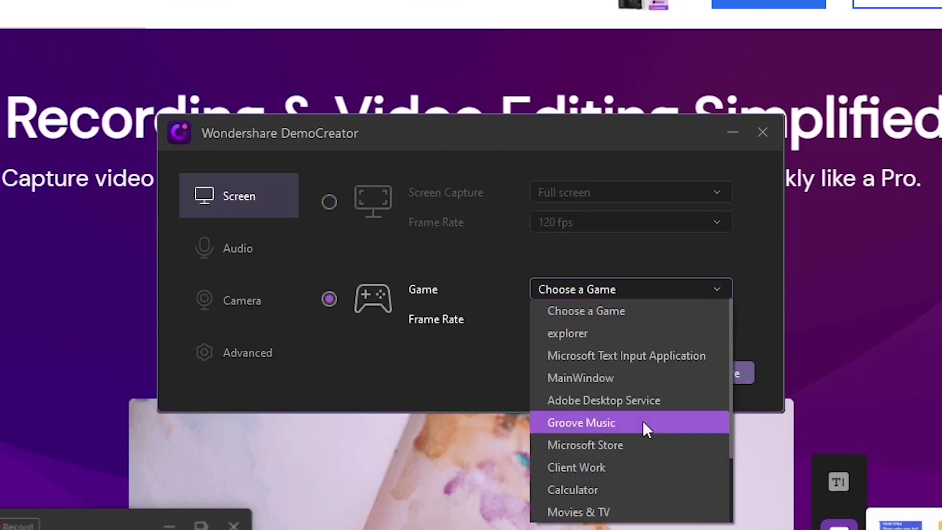
pyautogui.scroll(-2, 667, 426)
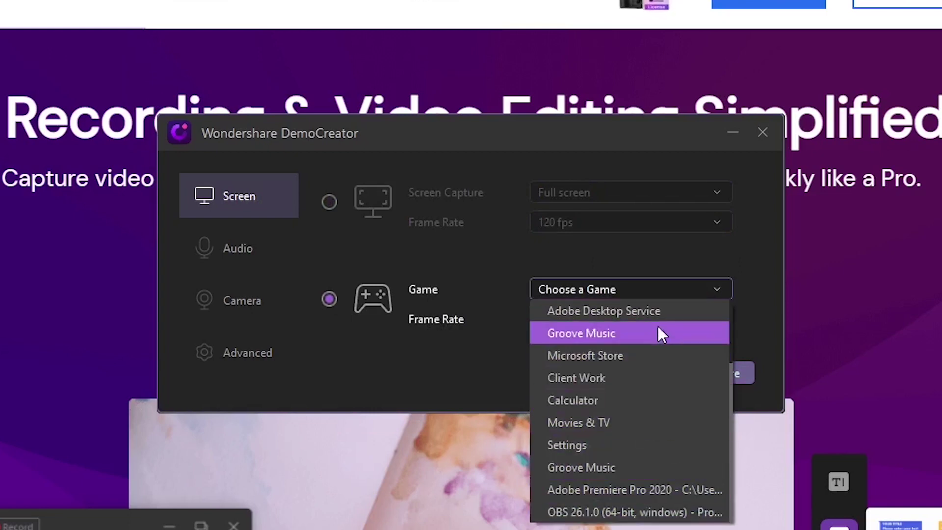
pyautogui.scroll(1, 655, 343)
pyautogui.scroll(1, 606, 337)
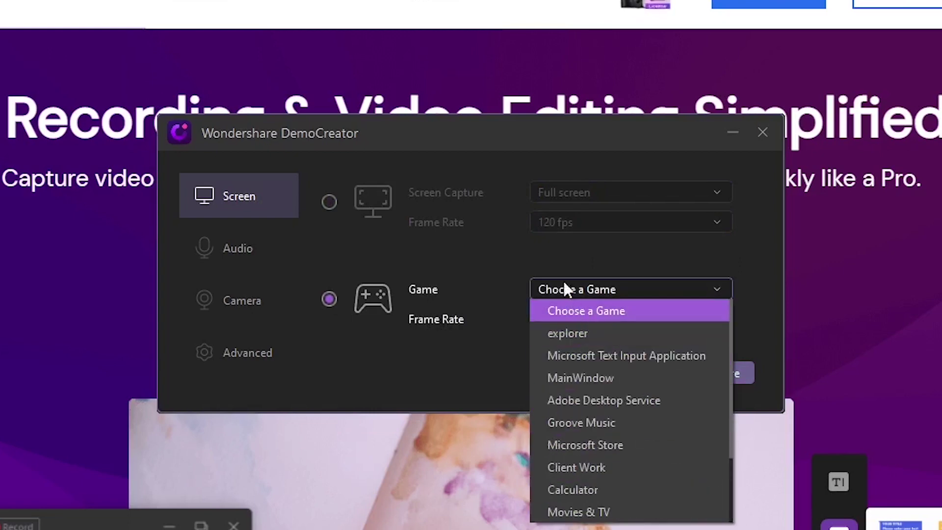
pyautogui.click(569, 308)
pyautogui.click(591, 295)
pyautogui.click(594, 310)
pyautogui.click(682, 319)
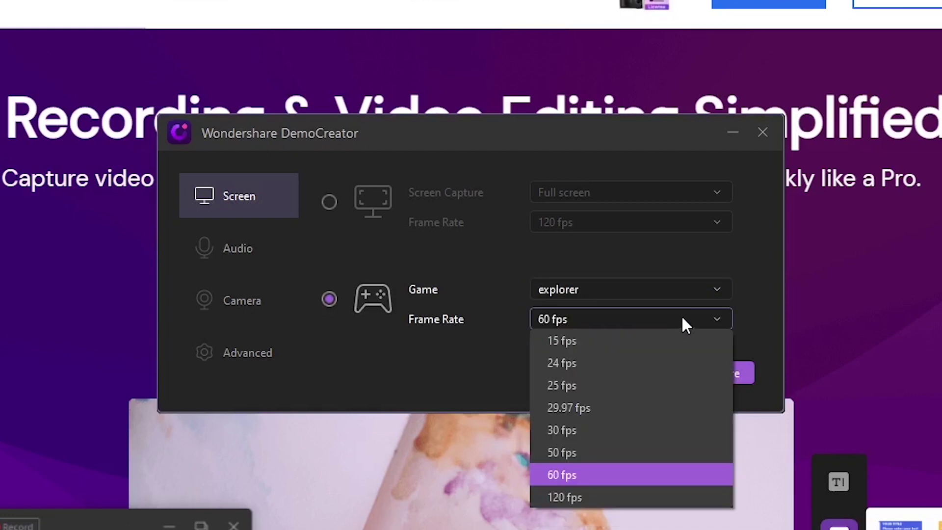
# Step: Review the Audio and Camera settings, then the Advanced General, Encode and hotkey lists
pyautogui.click(290, 246)
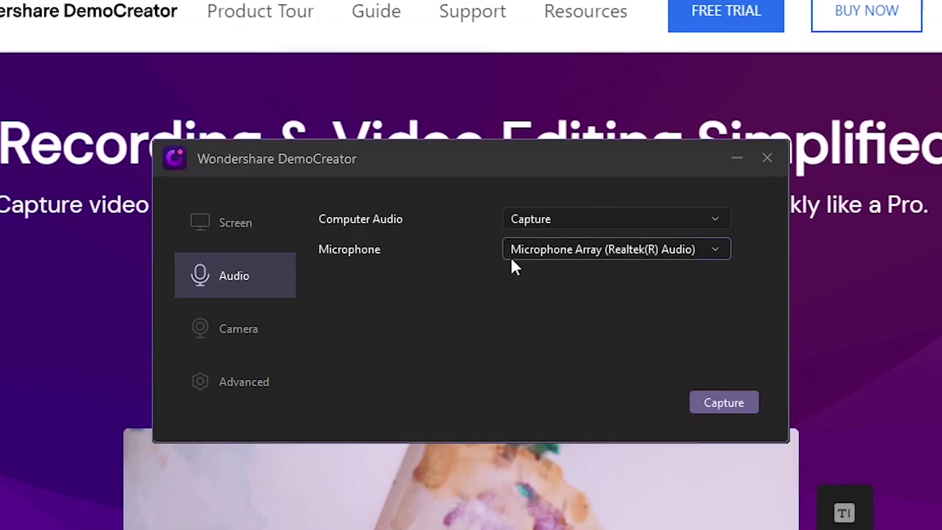
pyautogui.click(219, 316)
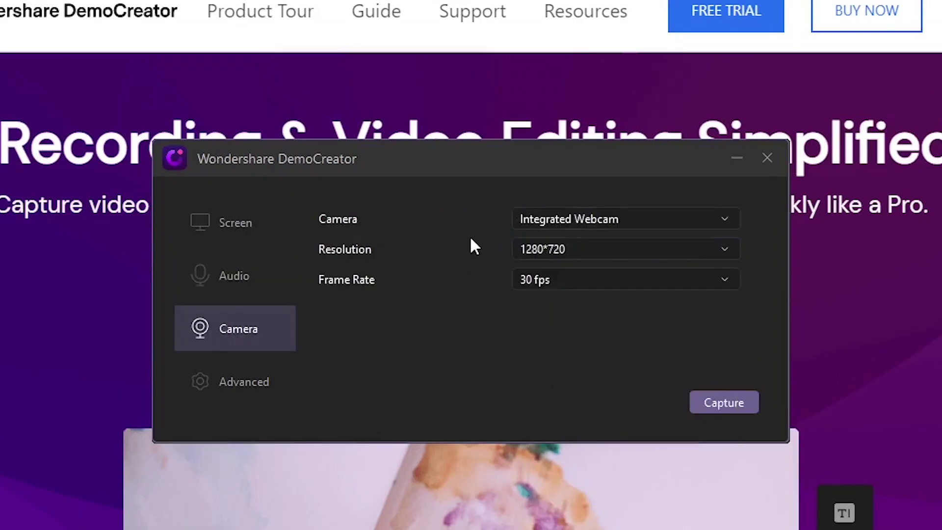
pyautogui.click(254, 387)
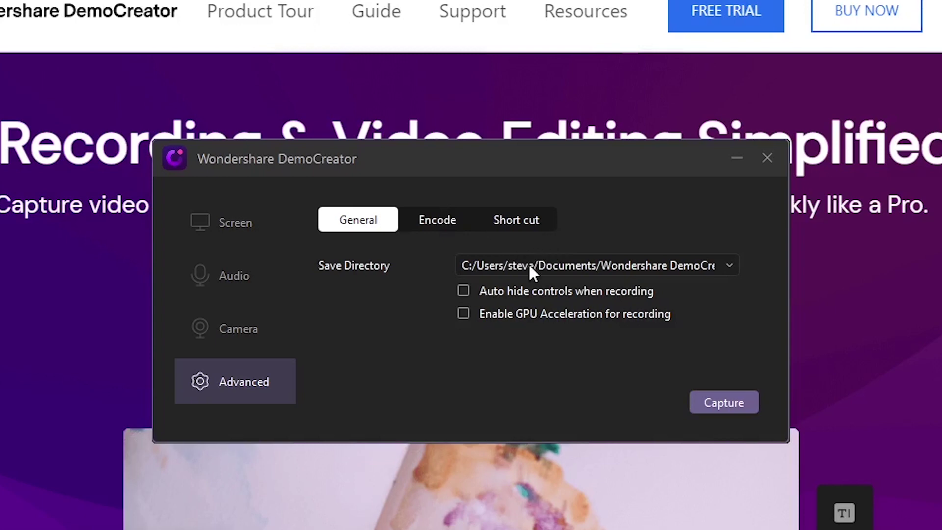
pyautogui.click(451, 216)
pyautogui.click(516, 223)
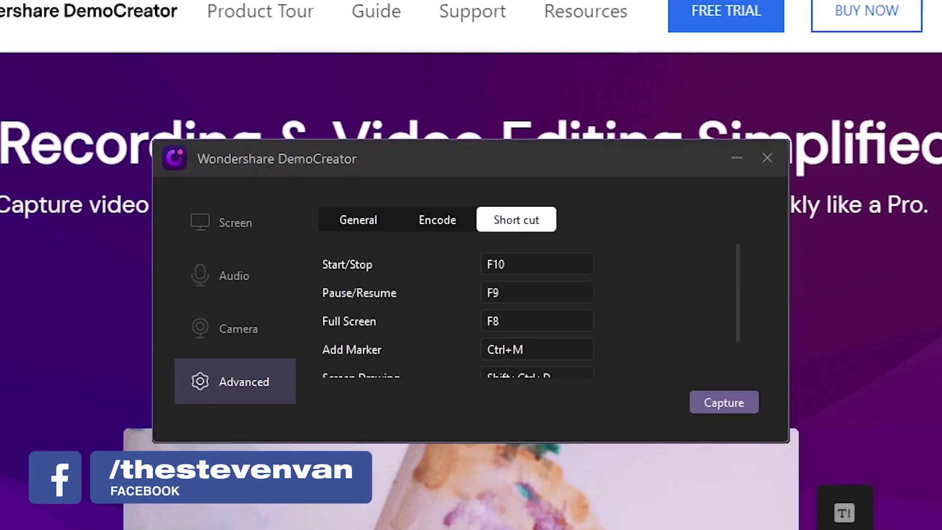
pyautogui.moveTo(181, 154); pyautogui.dragTo(224, 155)
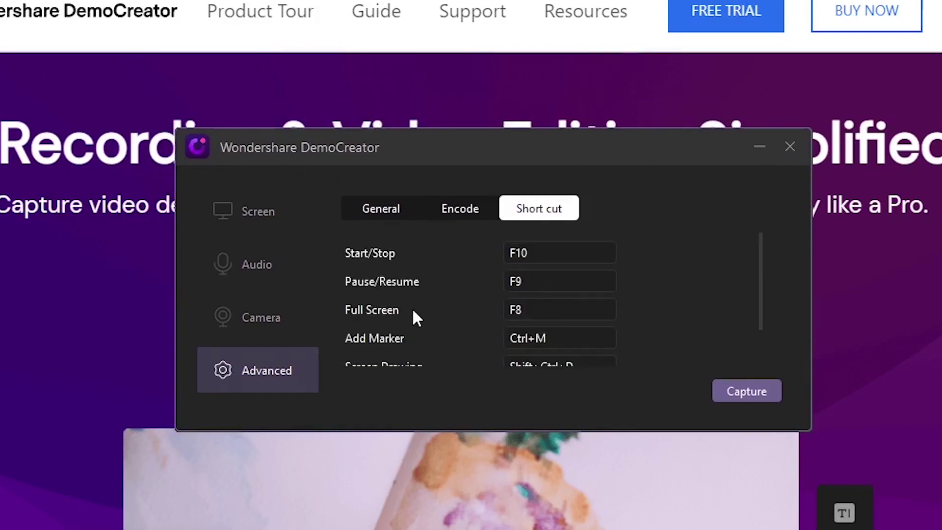
pyautogui.scroll(-1, 411, 307)
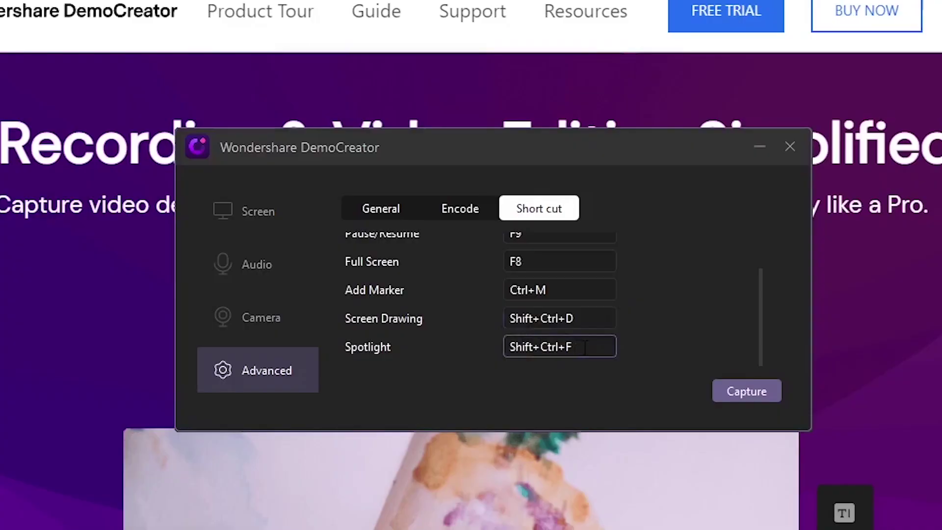
pyautogui.scroll(2, 657, 344)
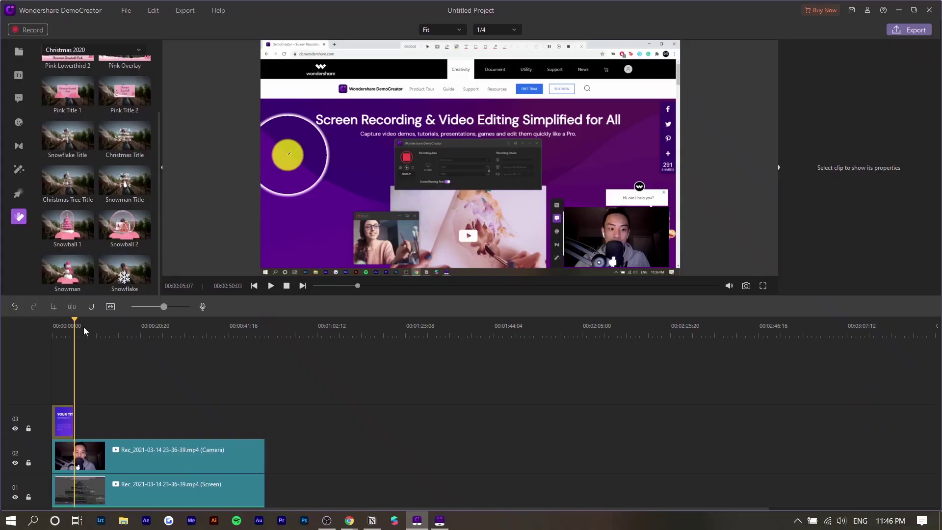
# Step: Select the webcam clip at about 12 seconds and rescale its overlay to about 38%
pyautogui.click(104, 326)
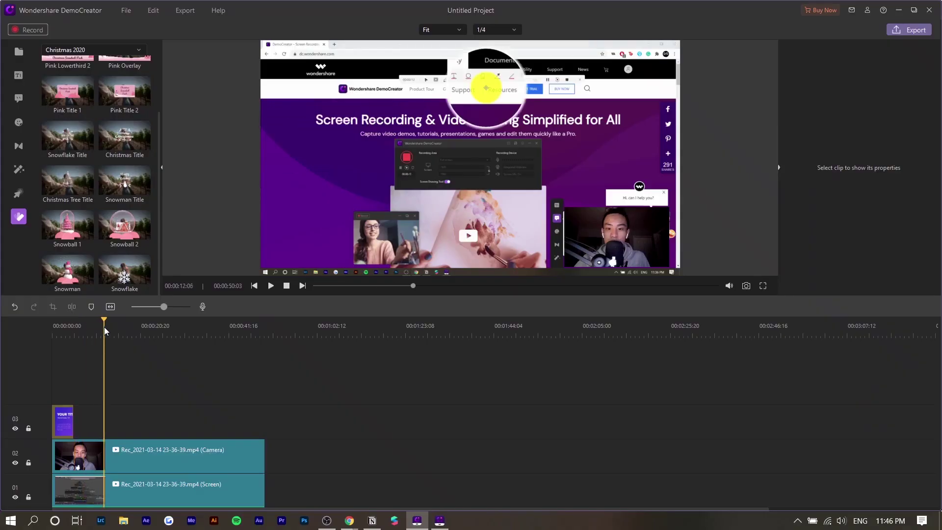
pyautogui.click(131, 455)
pyautogui.rightClick(119, 462)
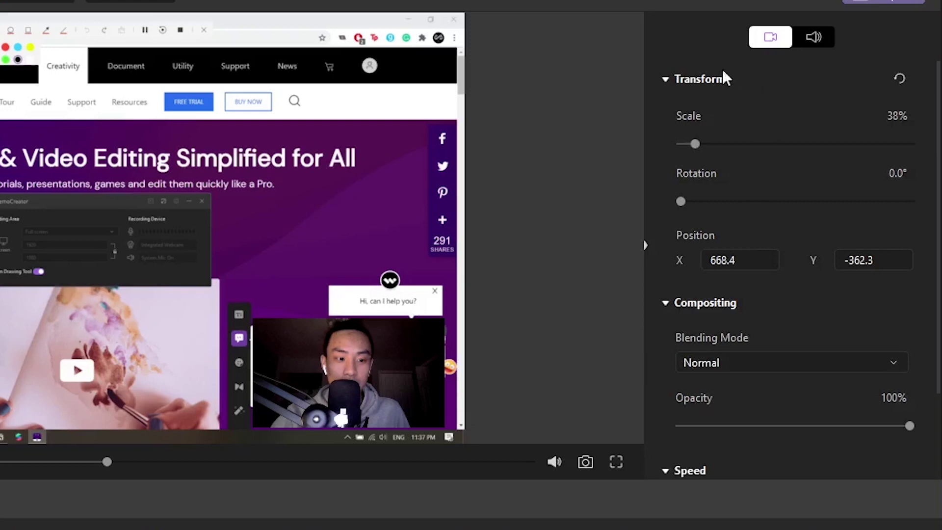
pyautogui.moveTo(689, 143)
pyautogui.mouseDown()
pyautogui.moveTo(750, 145)
pyautogui.moveTo(677, 155)
pyautogui.moveTo(697, 158)
pyautogui.mouseUp()
# Step: Check the webcam clip's audio settings and bring up the Export menu
pyautogui.scroll(-1, 734, 329)
pyautogui.scroll(-1, 708, 349)
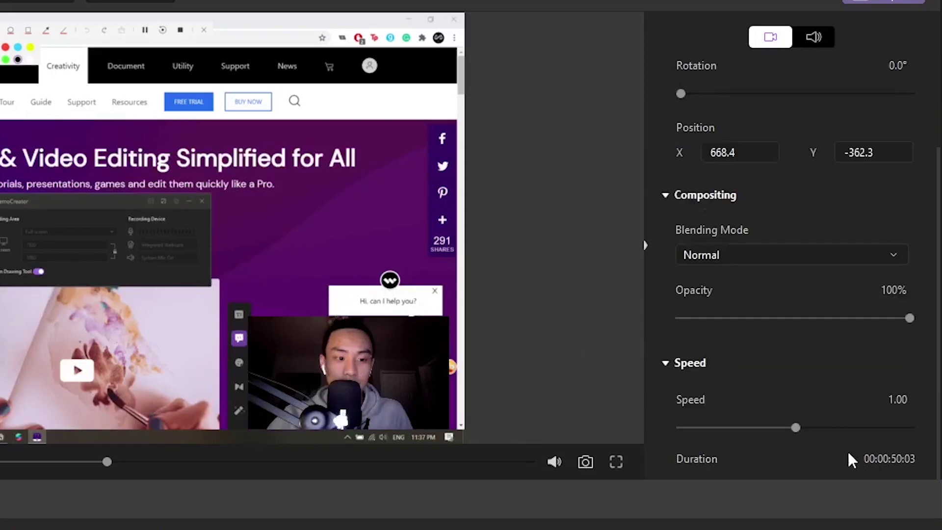
pyautogui.click(815, 38)
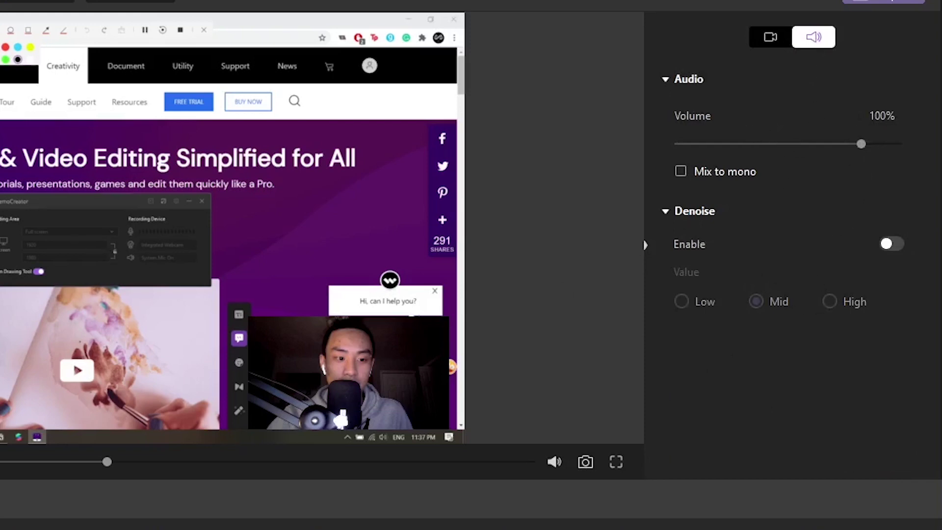
pyautogui.click(179, 11)
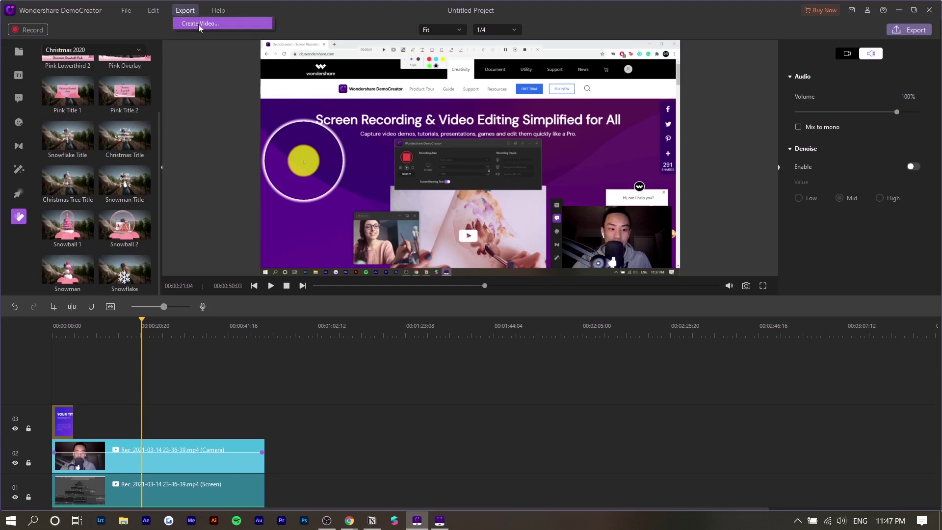
# Step: Export the project locally as MP4 at 1920*1080 and 24 fps, after glancing at YouTube sharing
pyautogui.click(198, 24)
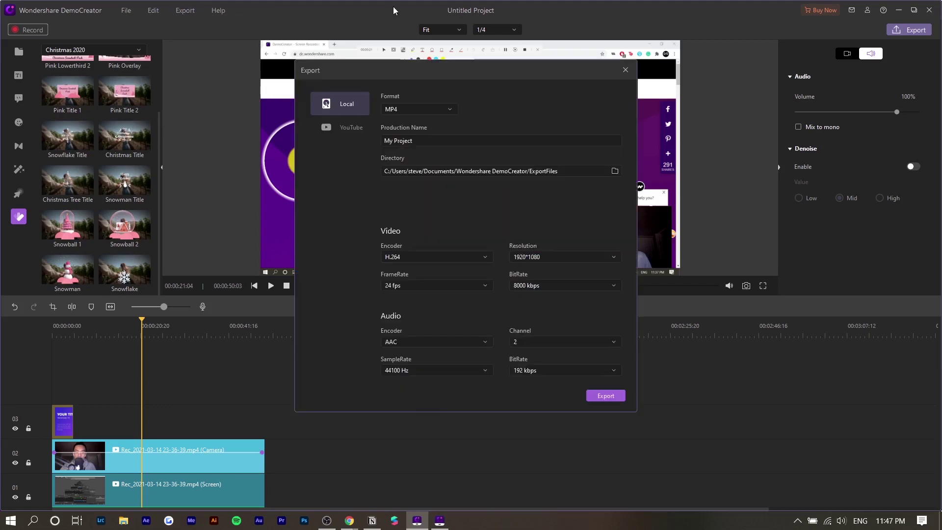
pyautogui.click(350, 128)
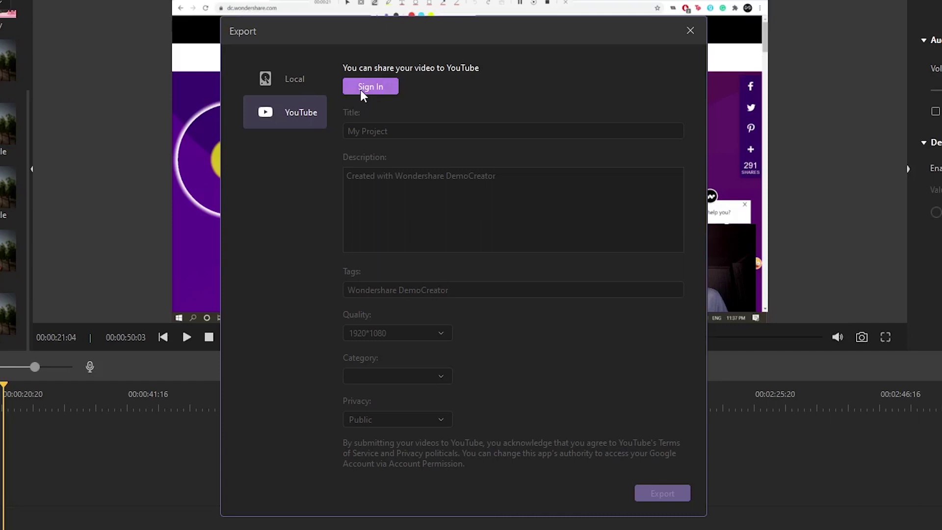
pyautogui.click(259, 94)
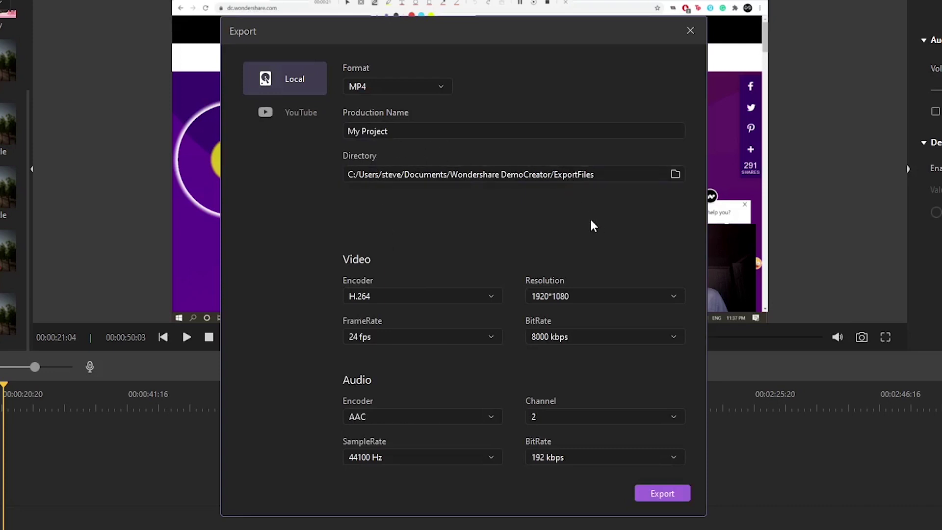
pyautogui.click(564, 296)
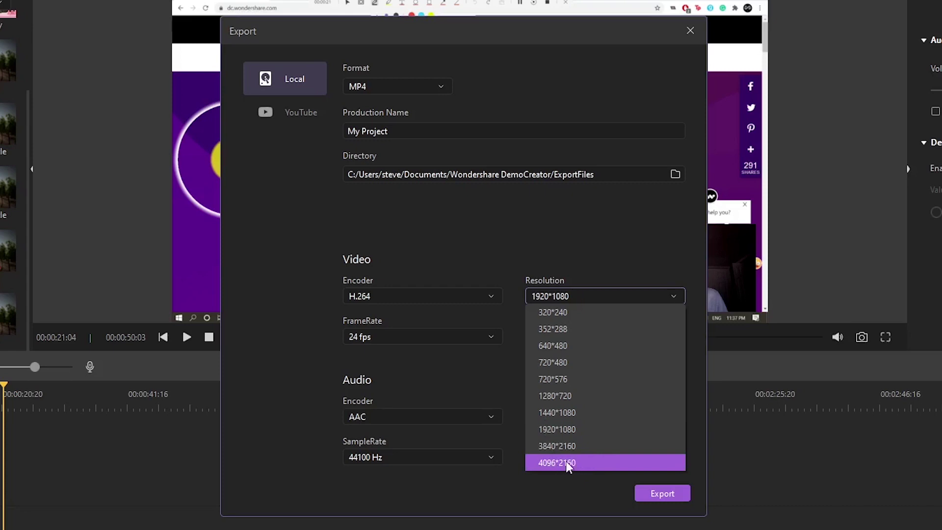
pyautogui.click(450, 367)
pyautogui.click(447, 337)
pyautogui.click(447, 337)
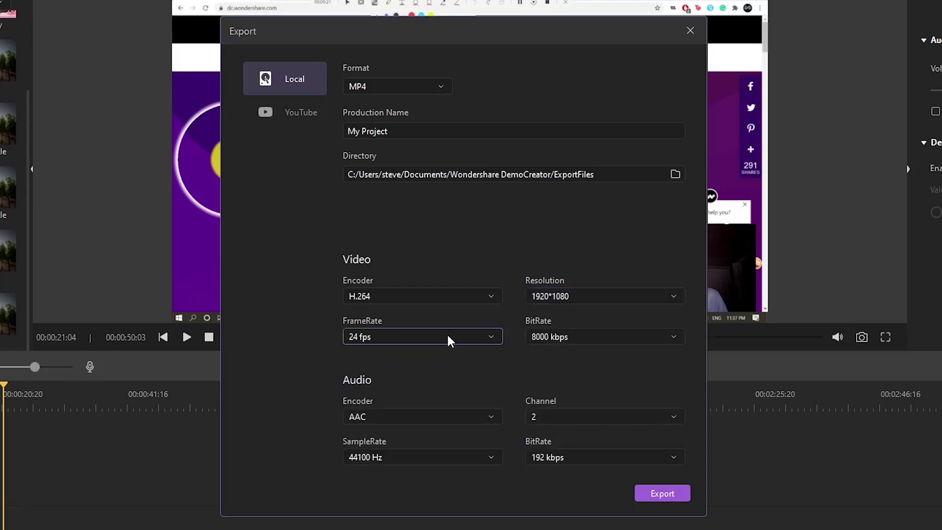
pyautogui.click(664, 493)
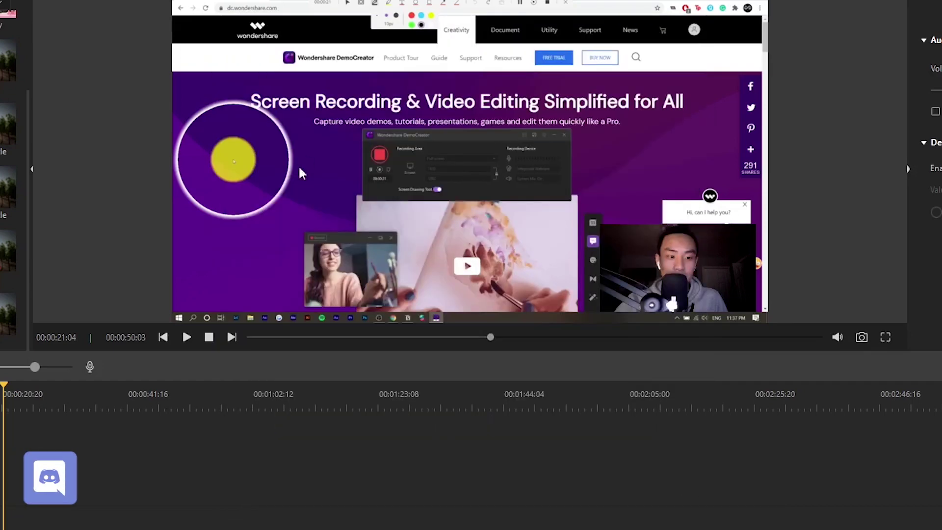